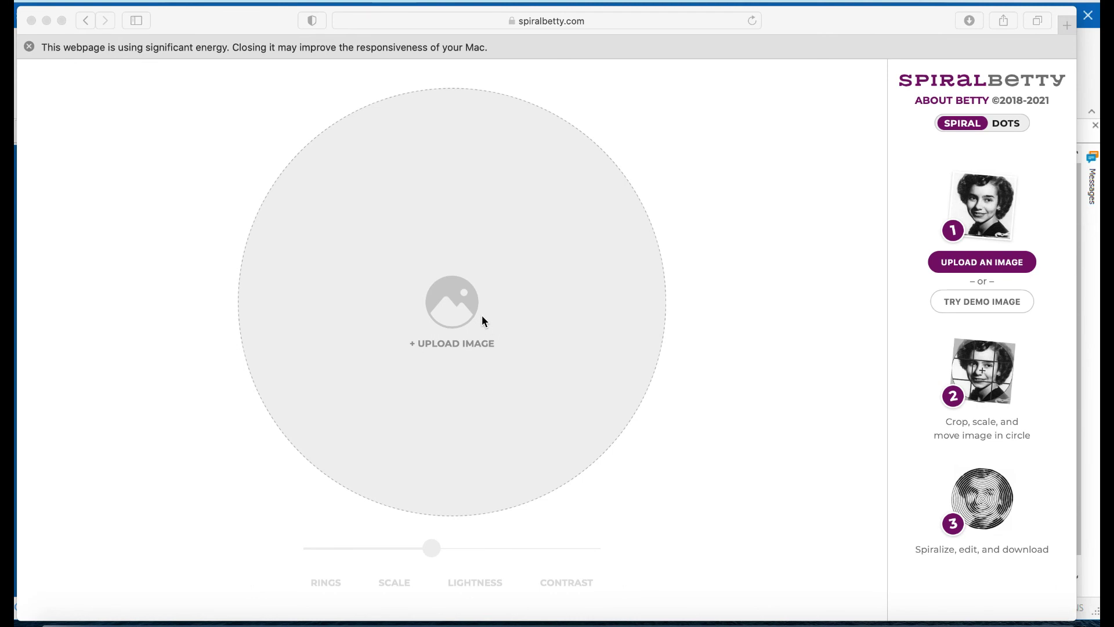
Step: Upload Clevland-ok-2.jpg from the Spiral Betty folder and accept its default crop
left_click(460, 305)
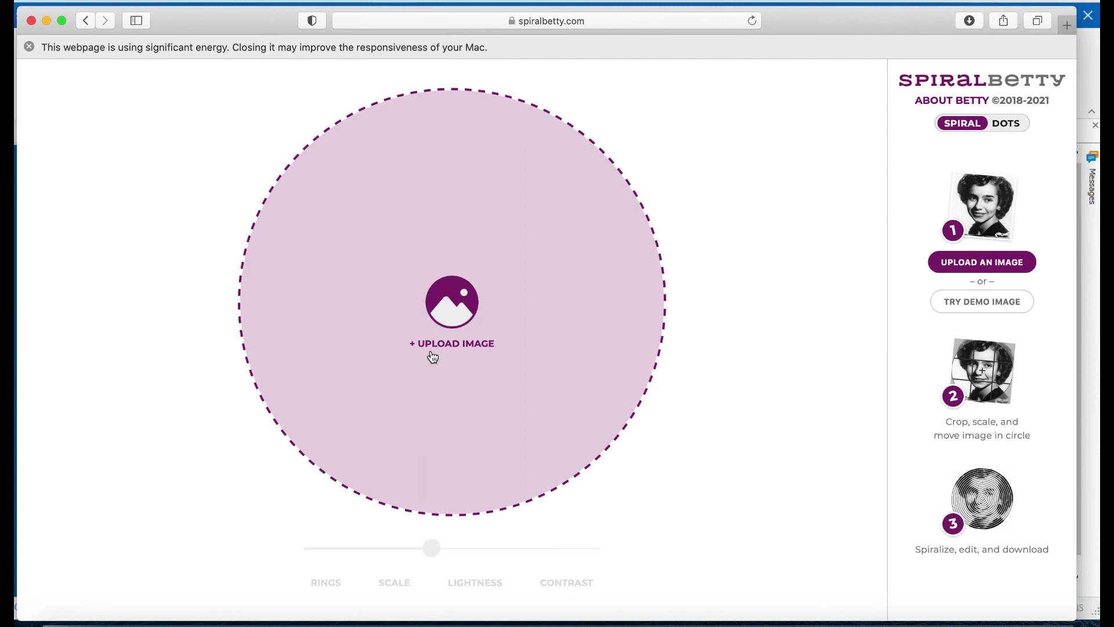
left_click(452, 310)
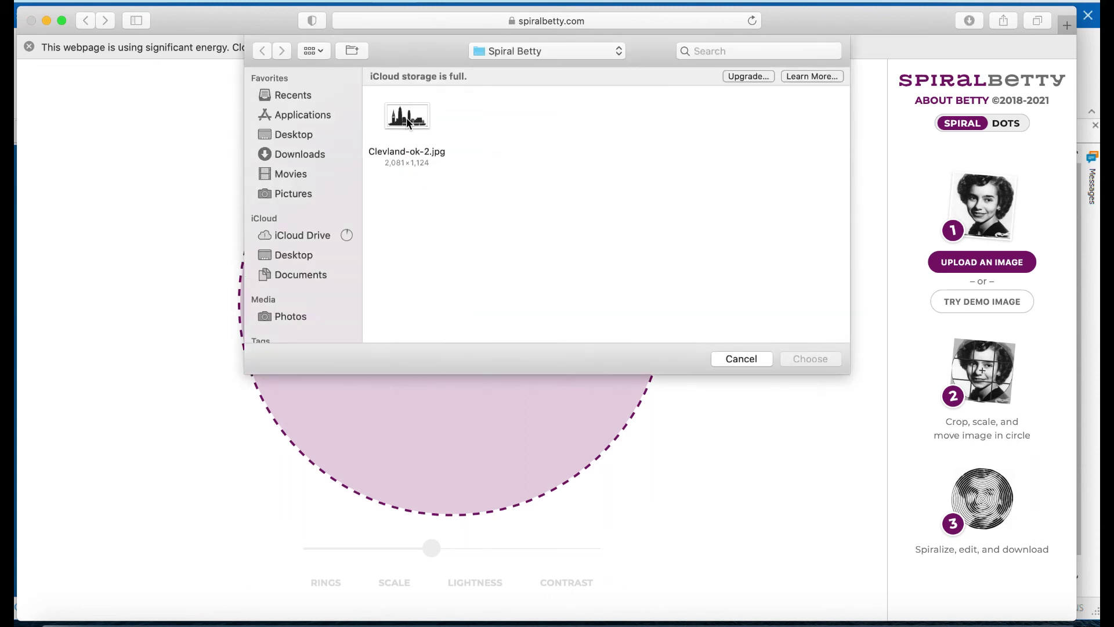
left_click(408, 123)
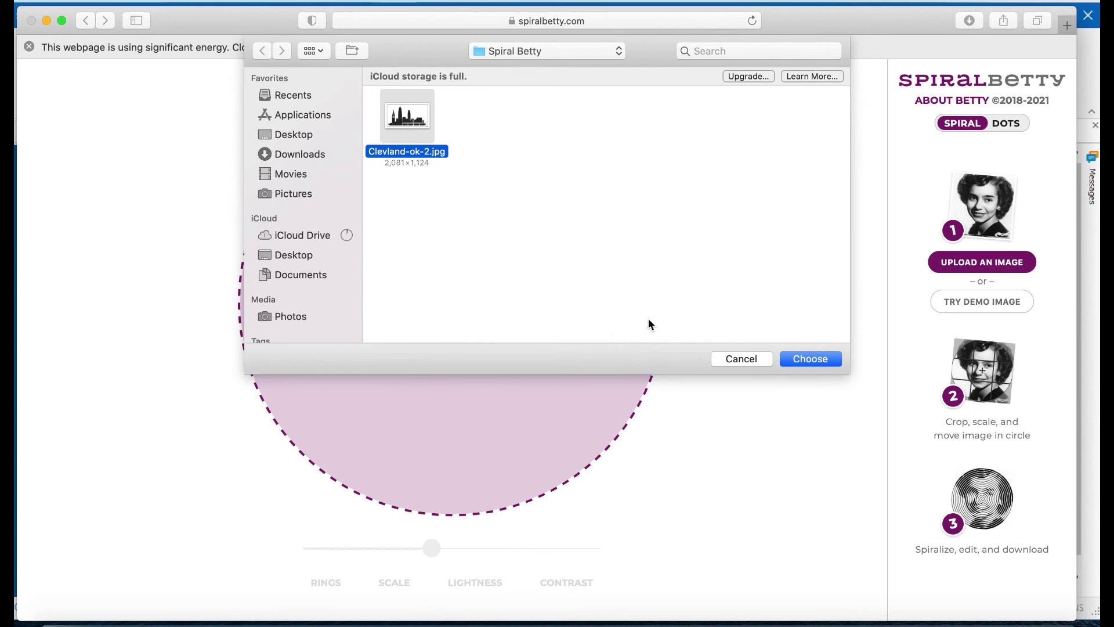
left_click(810, 359)
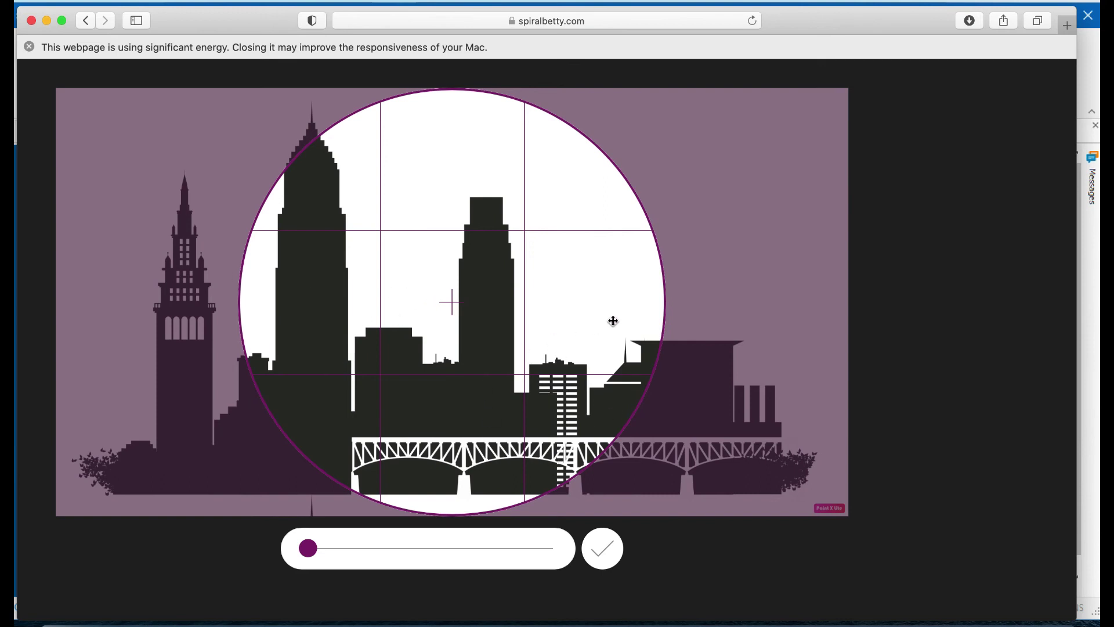
left_click(604, 550)
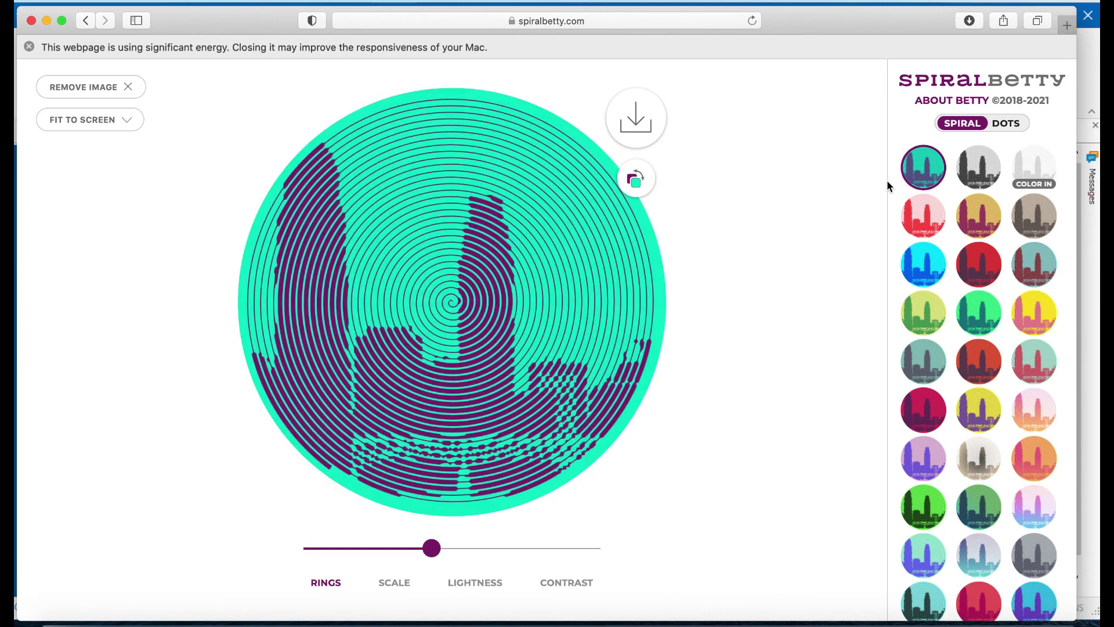
Step: Switch the pattern style to Dots and shift the crop to the left part of the skyline with its two tallest towers
left_click(1009, 124)
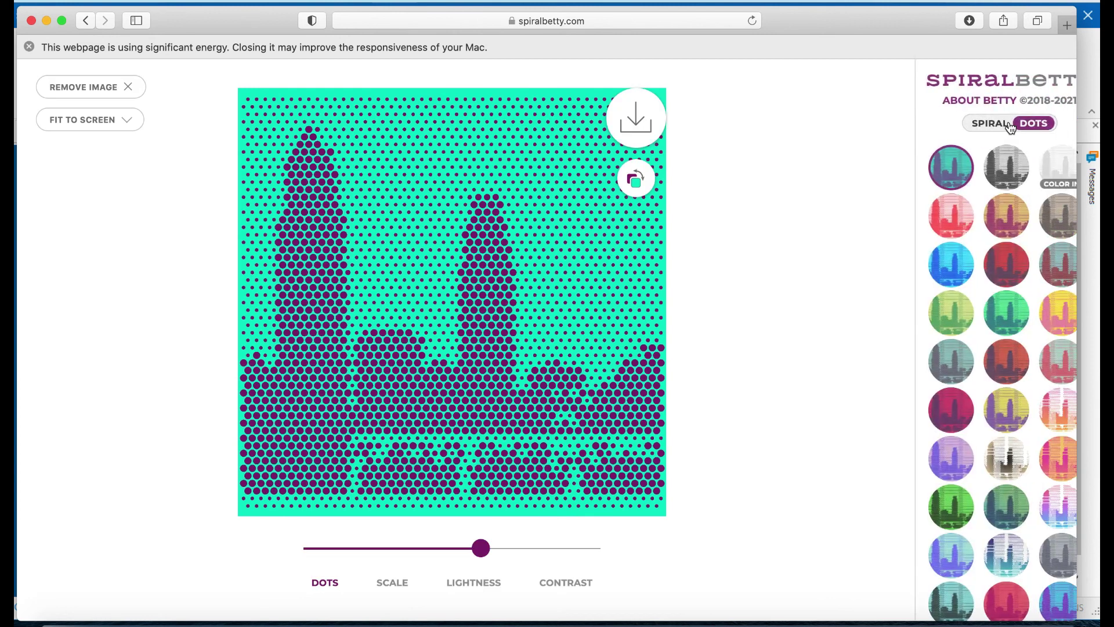
left_click(494, 353)
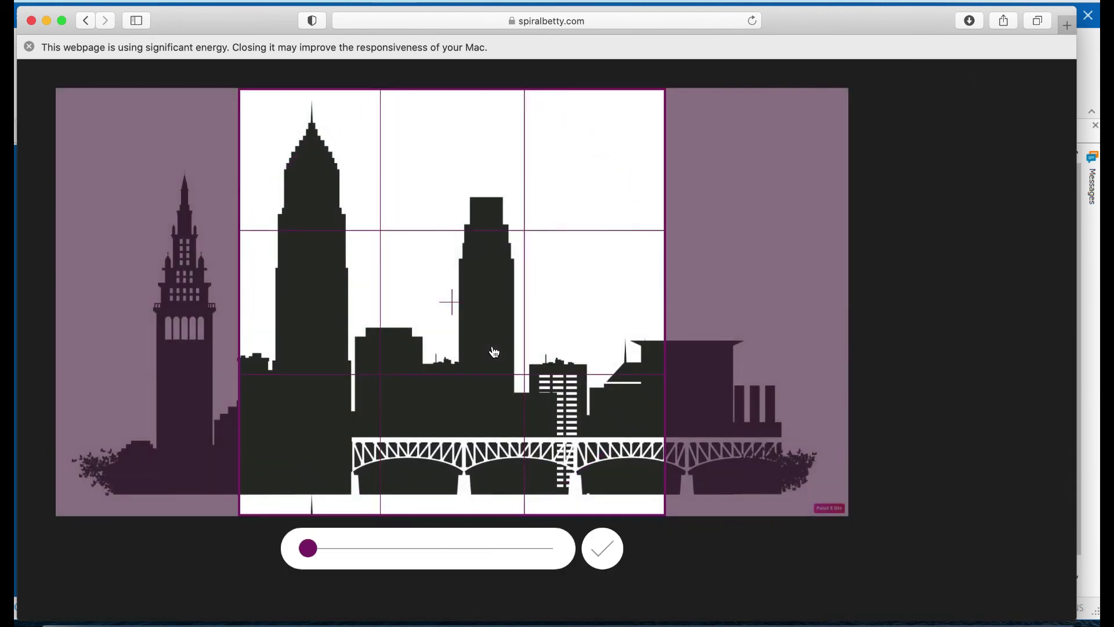
left_click_drag(450, 343, 594, 362)
left_click(613, 557)
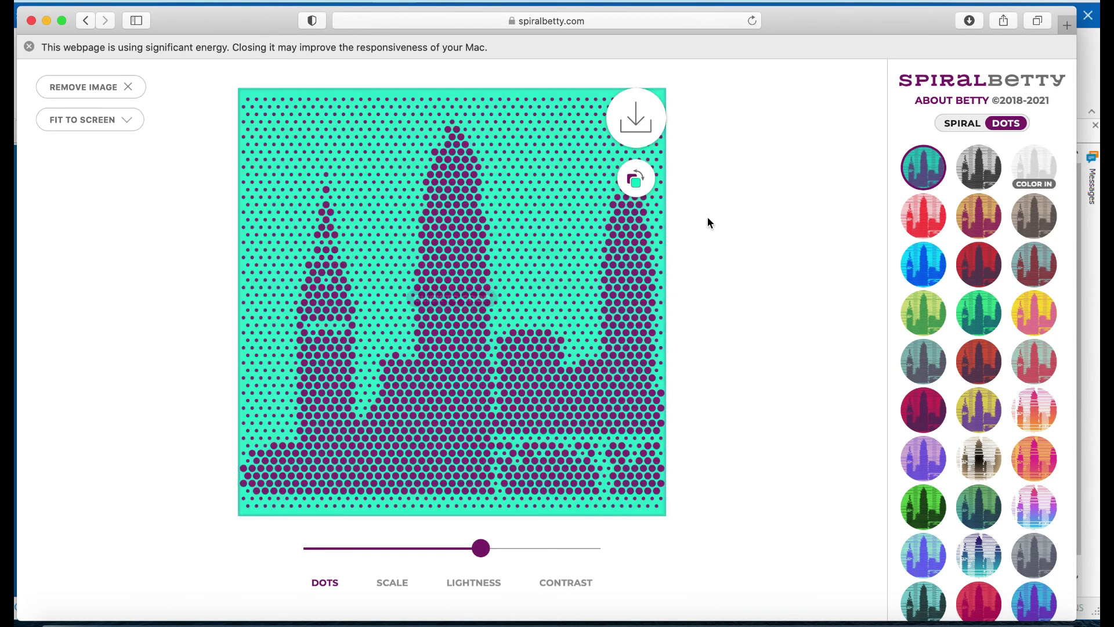
Step: Apply the black-and-white color scheme and download the dot image as a PNG with a clear background
left_click(981, 166)
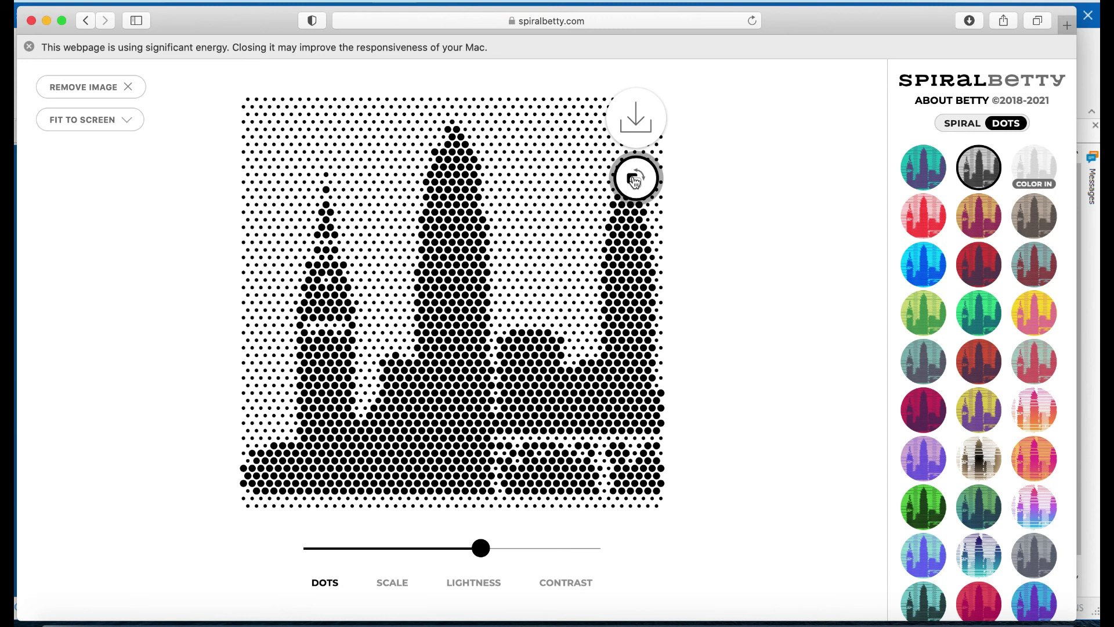
left_click(638, 130)
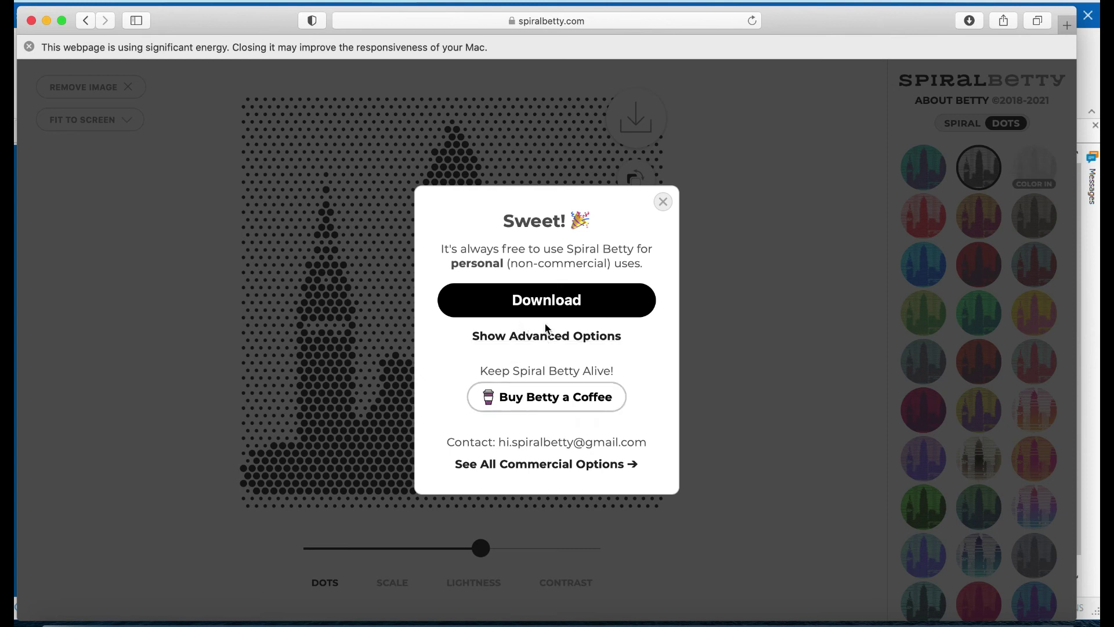
left_click(546, 341)
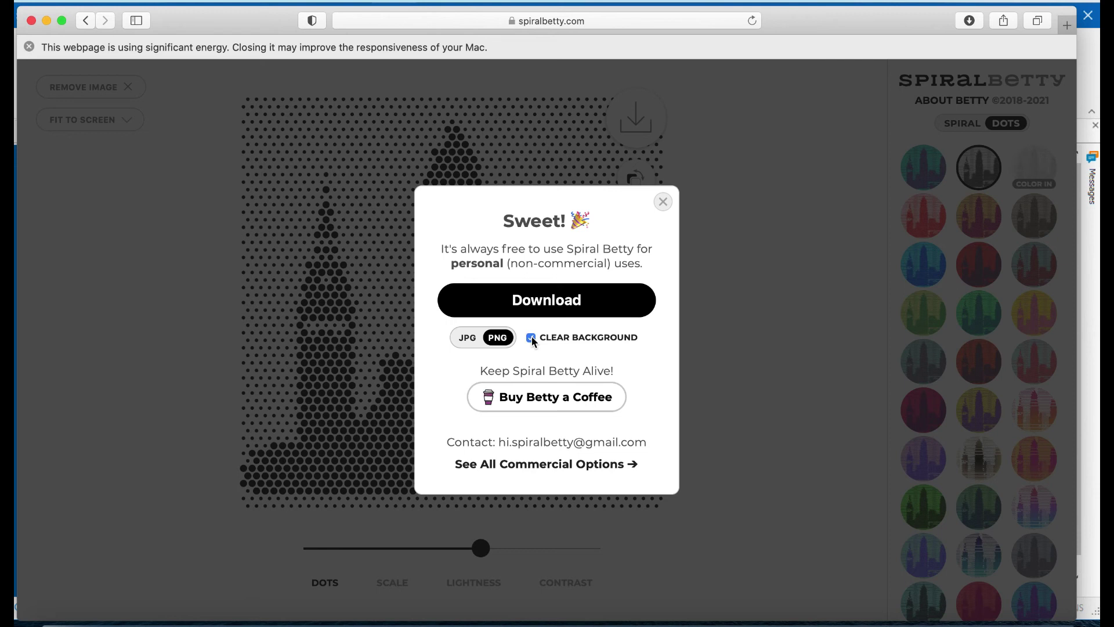
left_click(578, 306)
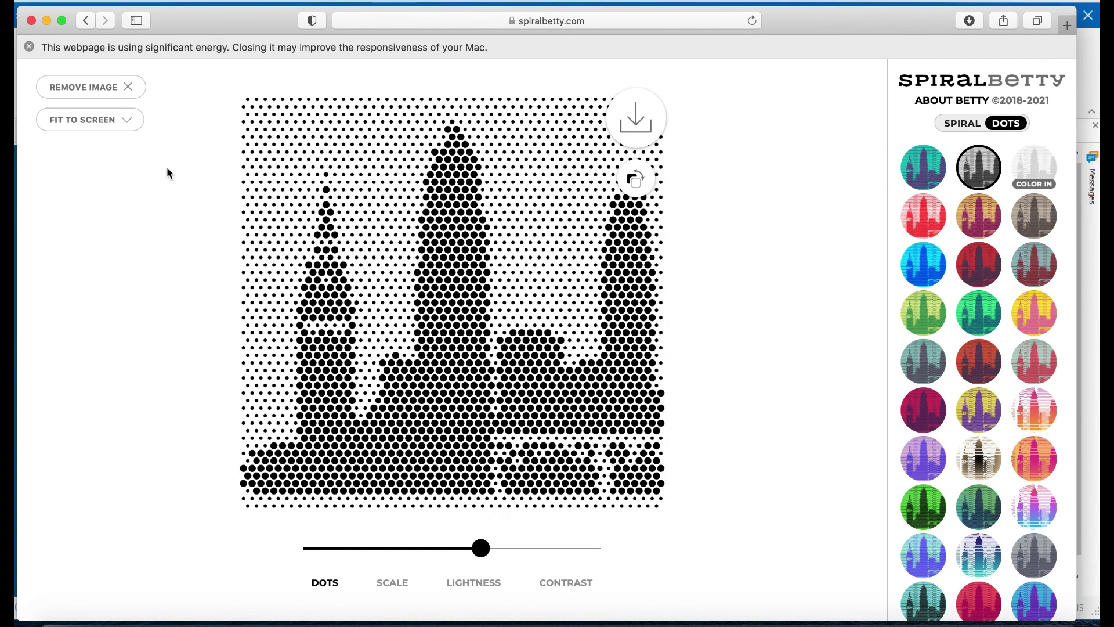
Step: Shift the crop to the right part of the skyline and download that half as a PNG with a clear background
left_click(445, 402)
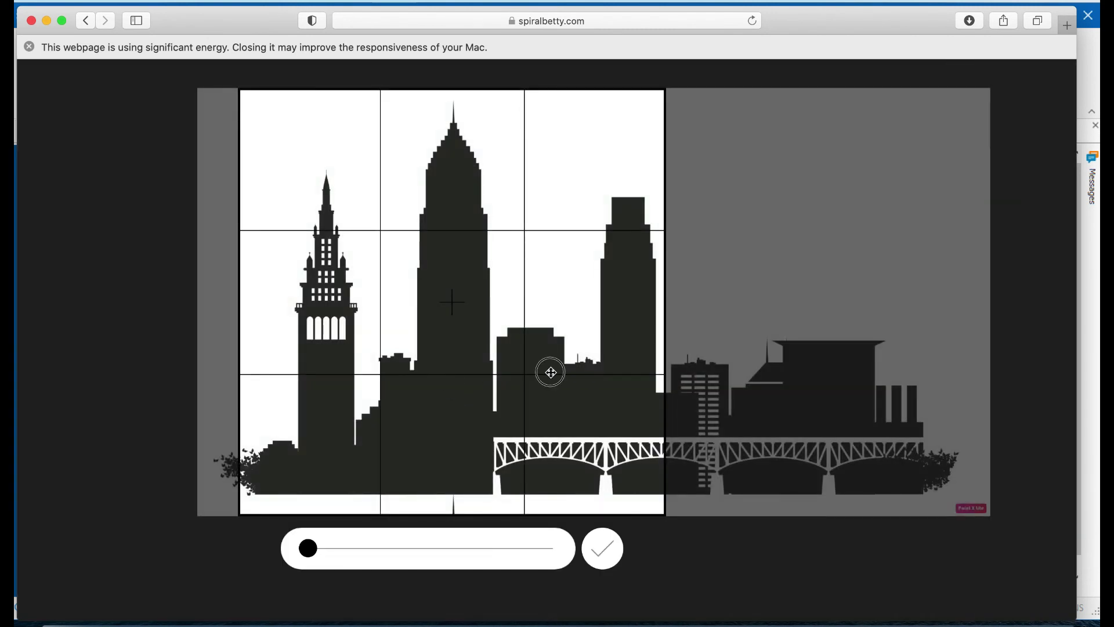
left_click_drag(551, 372, 270, 371)
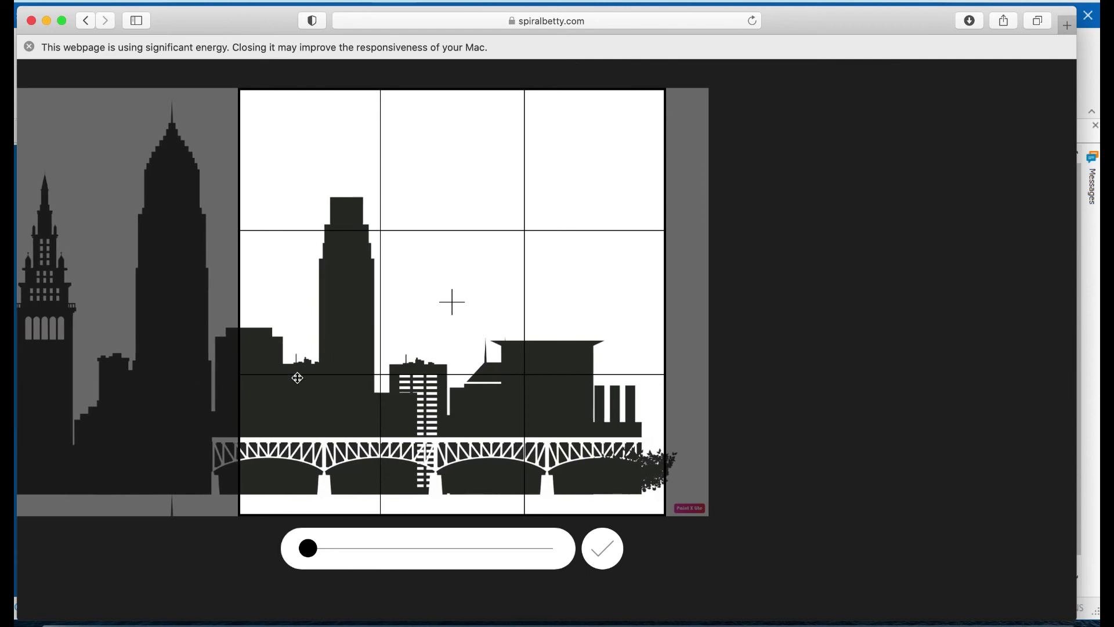
left_click(604, 556)
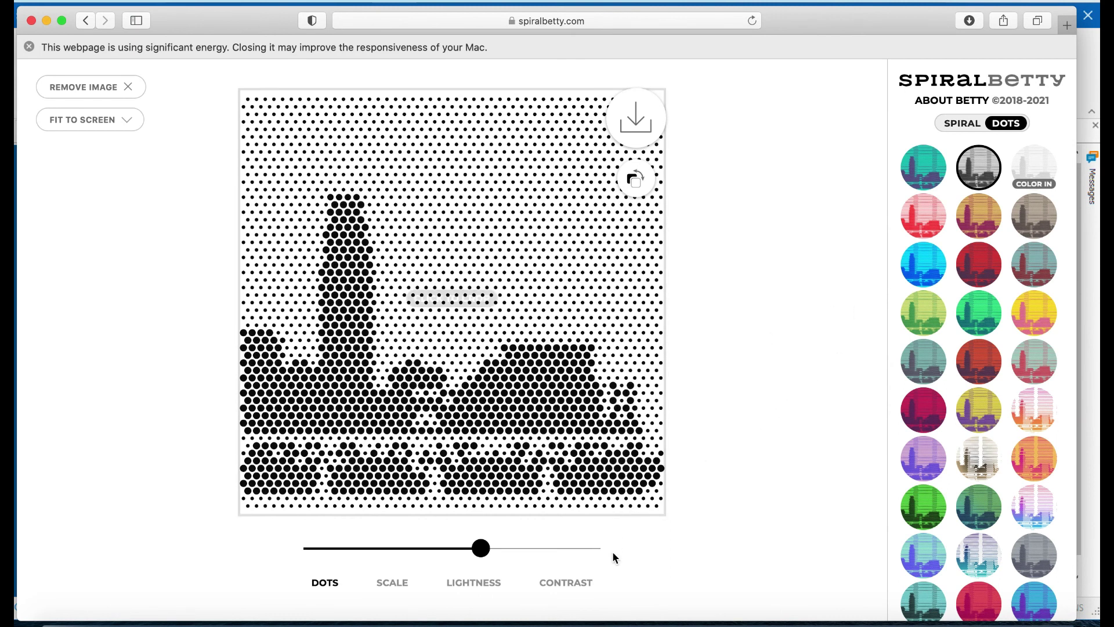
left_click(636, 119)
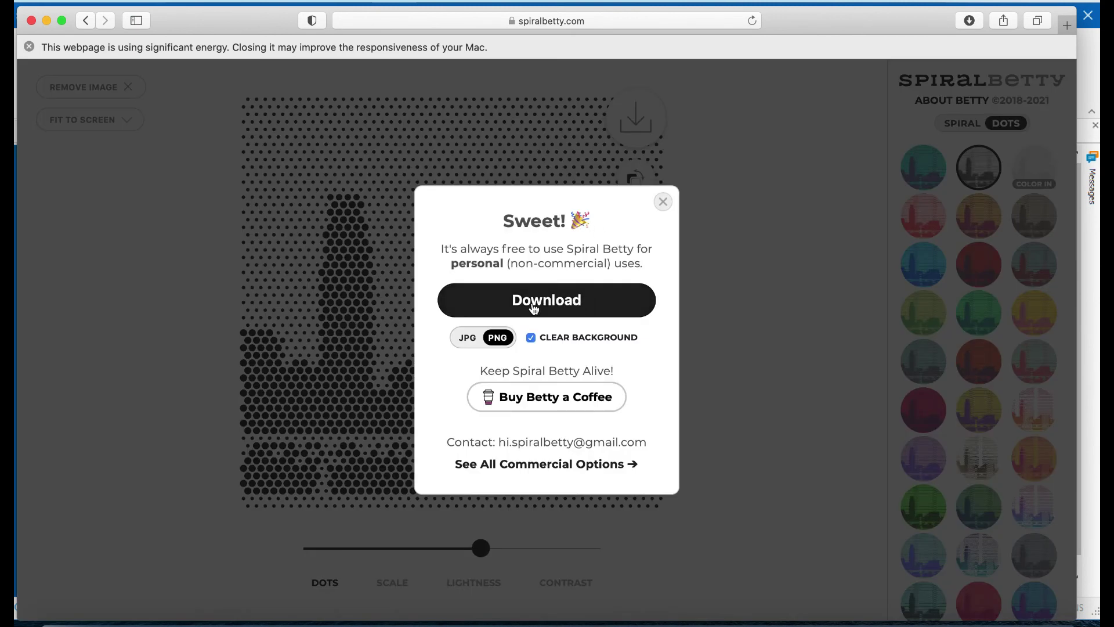
left_click(551, 303)
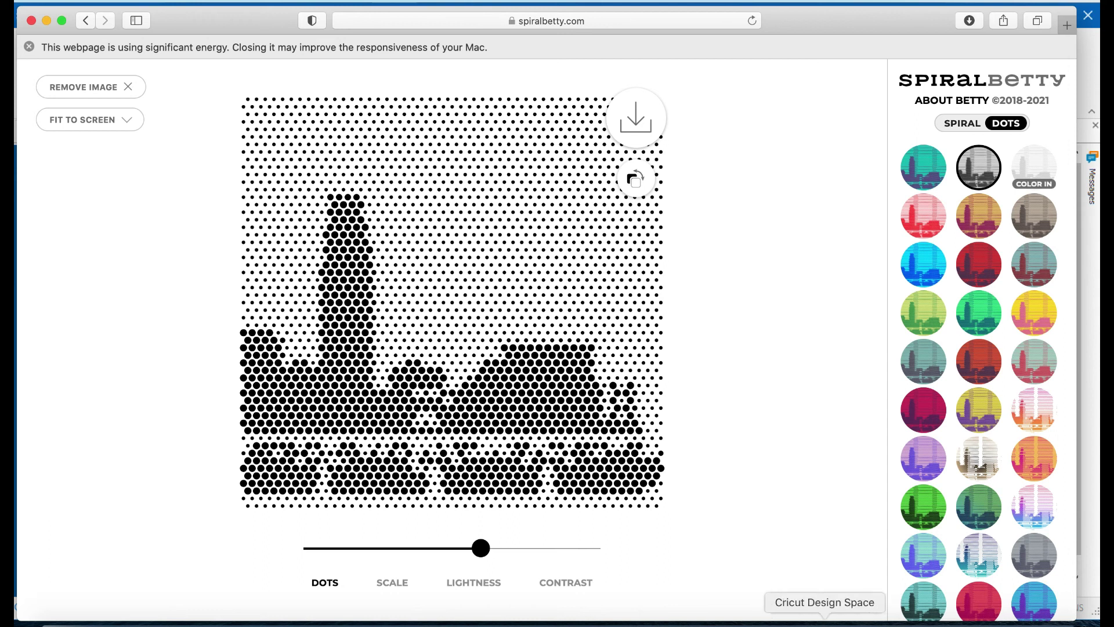
Step: Switch to Cricut Design Space, create a new project, and open its upload page
left_click(825, 622)
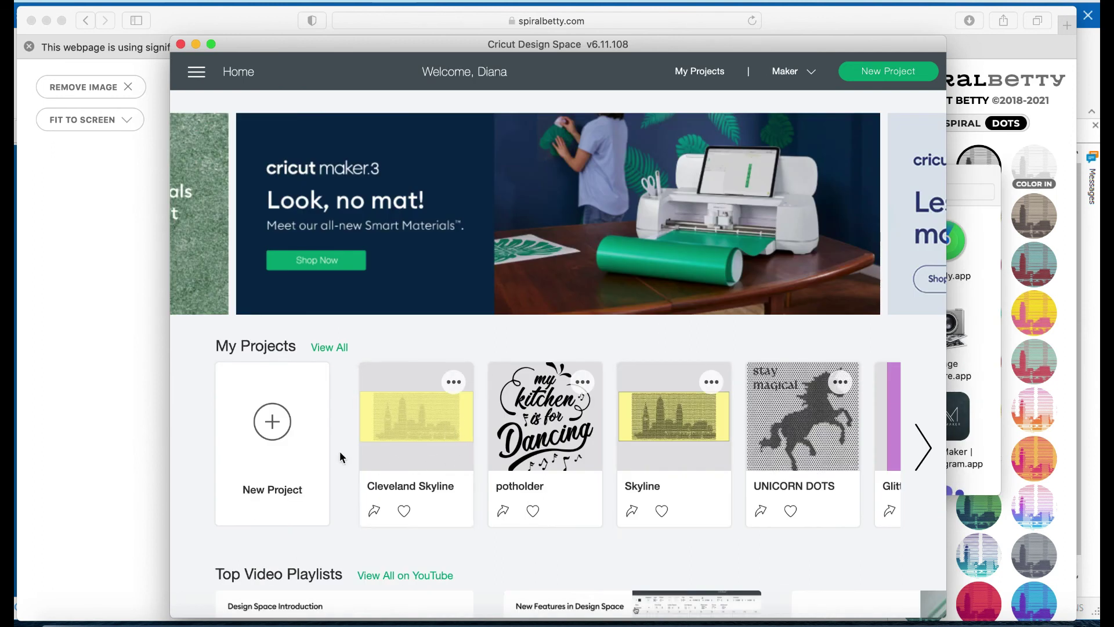
left_click(267, 429)
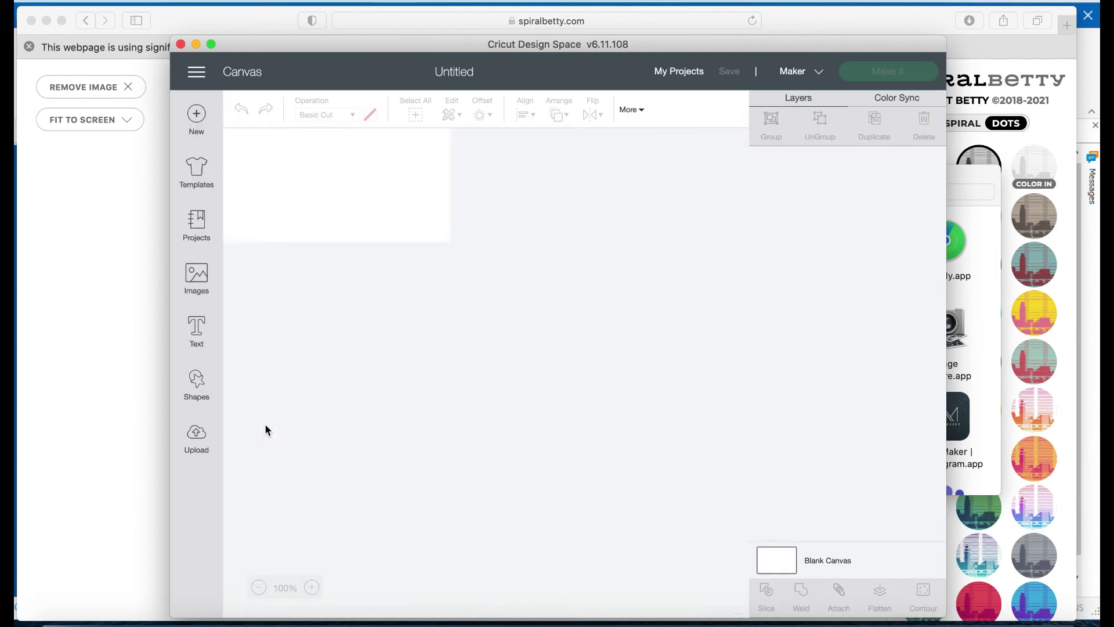
left_click(197, 441)
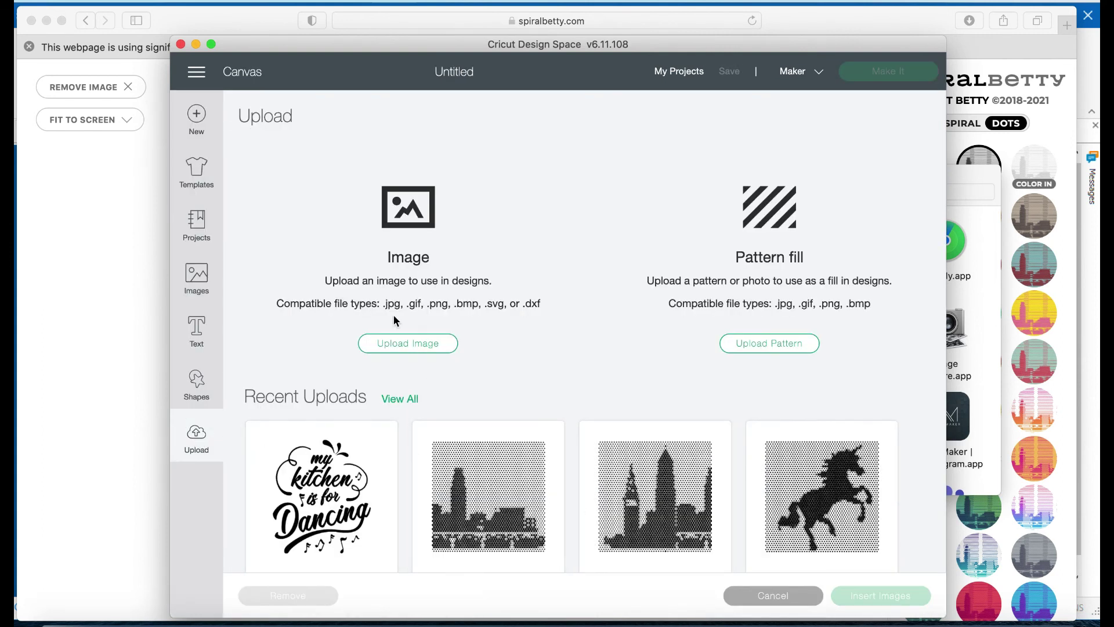
Step: Upload spiralbetty_1626897690929.png as a Complex image, keep it unerased, and save it as a Cut Image
left_click(399, 344)
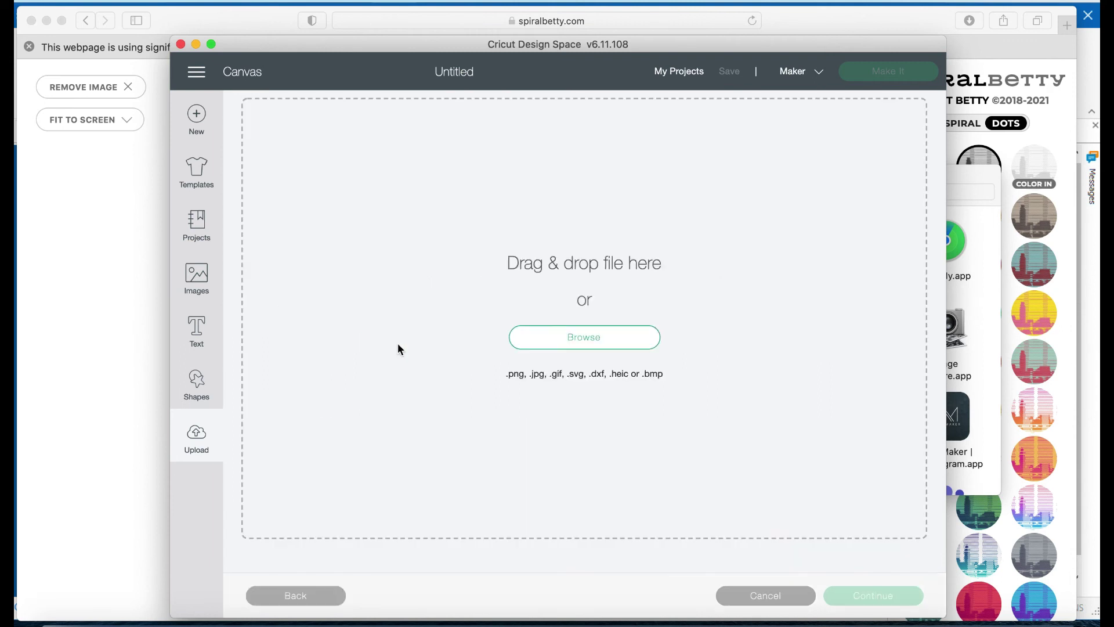
left_click(597, 346)
left_click(460, 126)
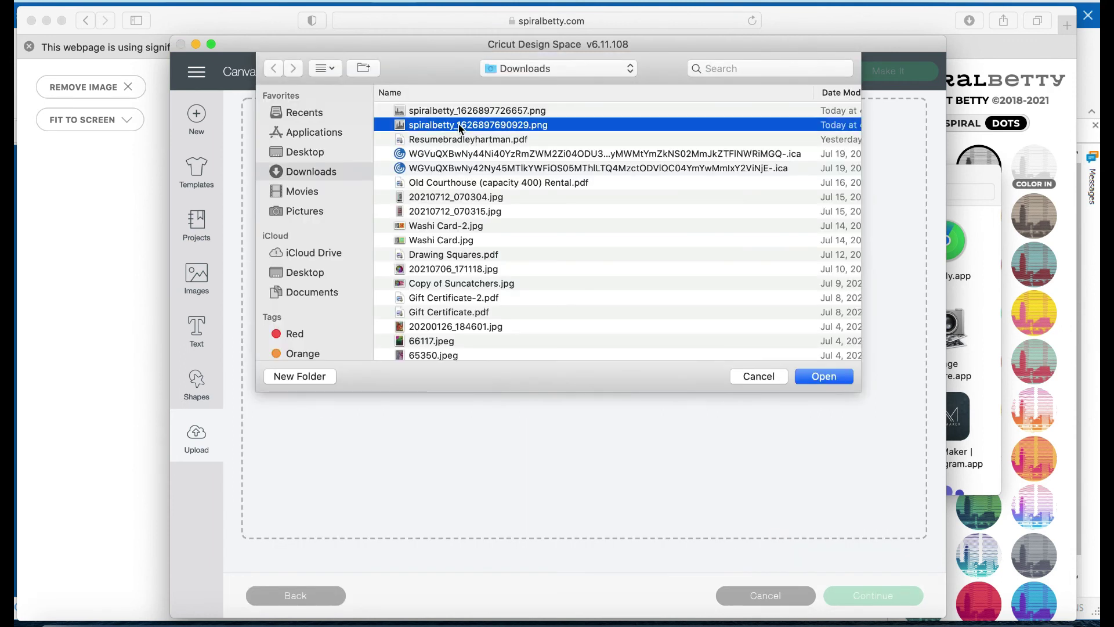
left_click(824, 377)
double_click(663, 451)
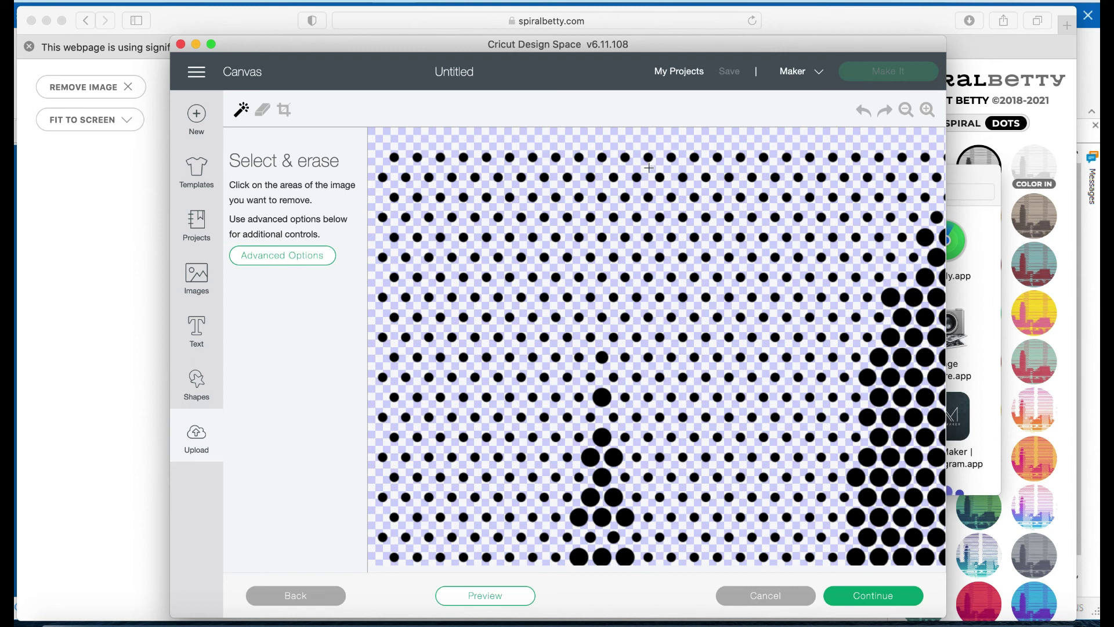
left_click(876, 596)
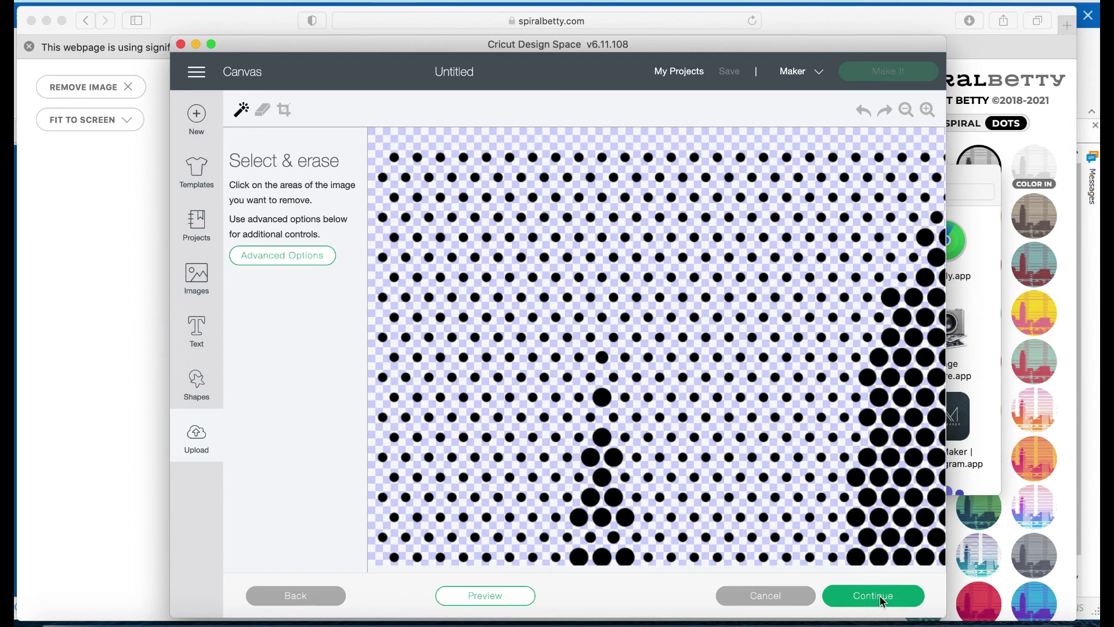
left_click(357, 327)
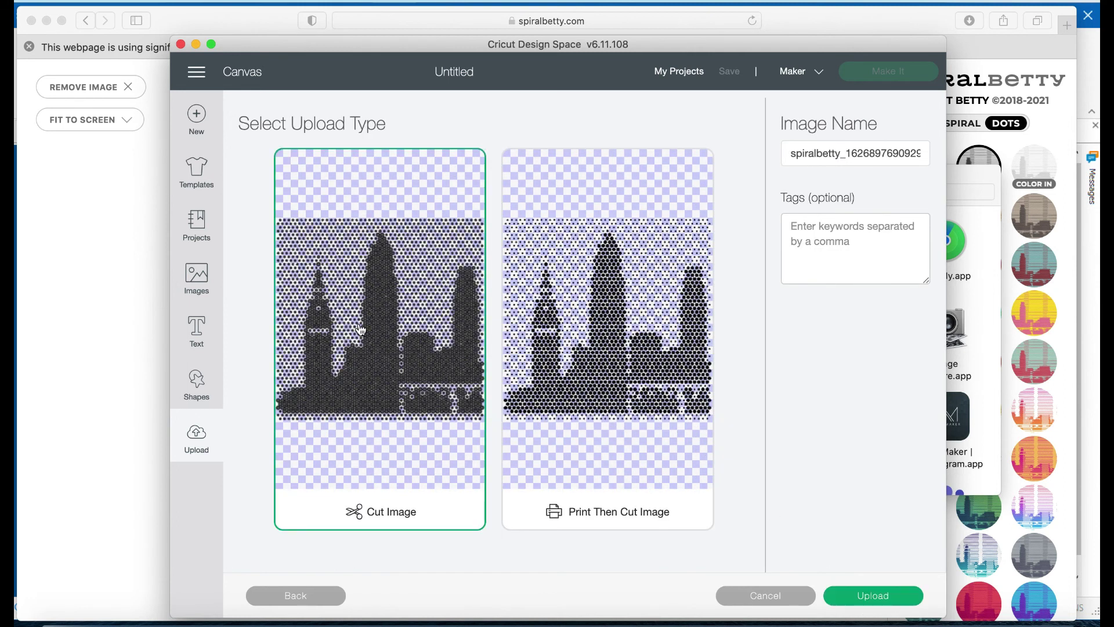
left_click(869, 601)
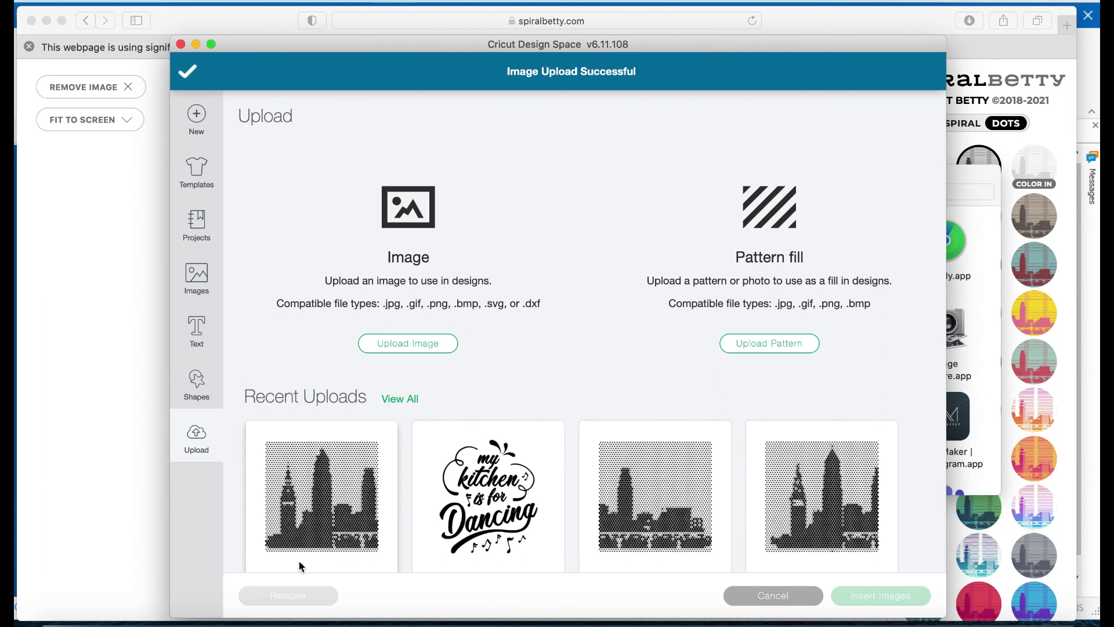
Step: Upload spiralbetty_1626897726657.png as a Complex image, keep it unerased, and save it as a Cut Image
left_click(397, 351)
left_click(587, 337)
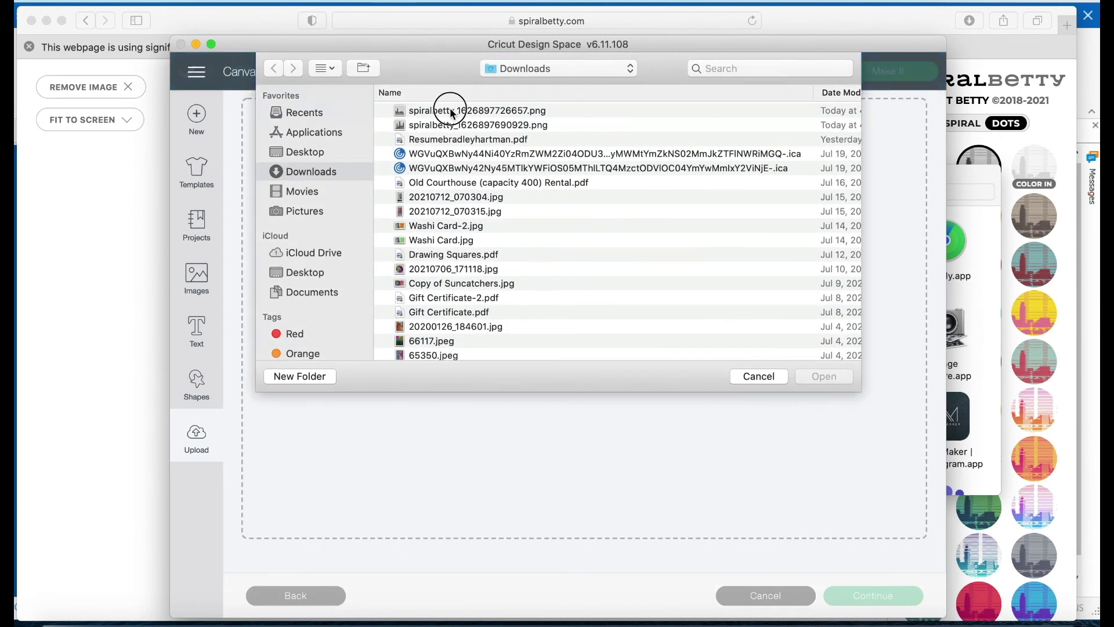
left_click(451, 112)
left_click(817, 378)
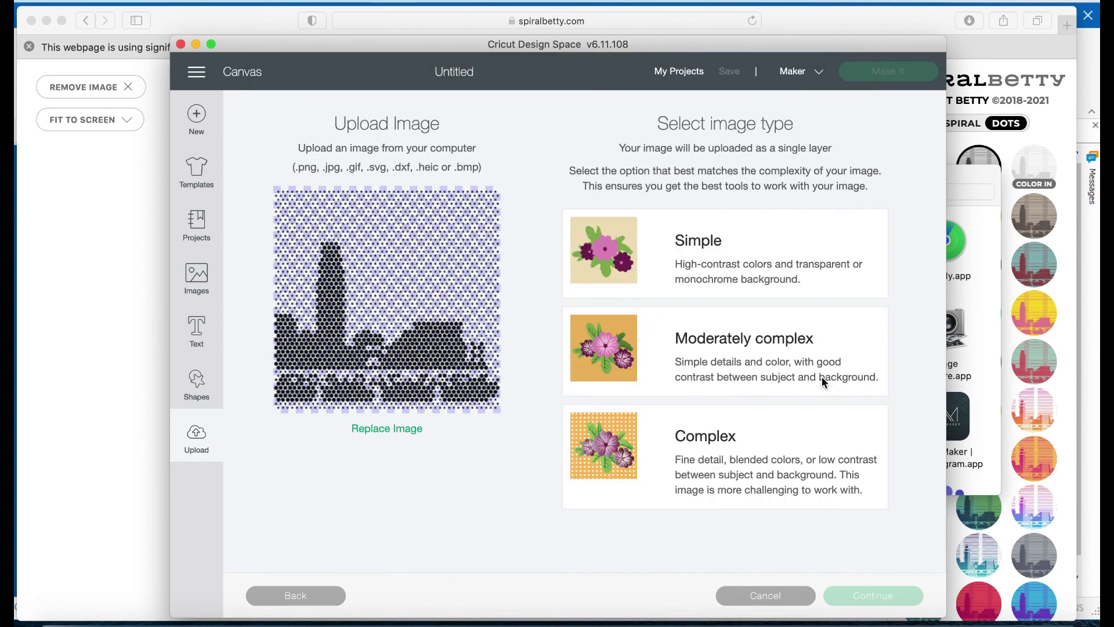
left_click(724, 445)
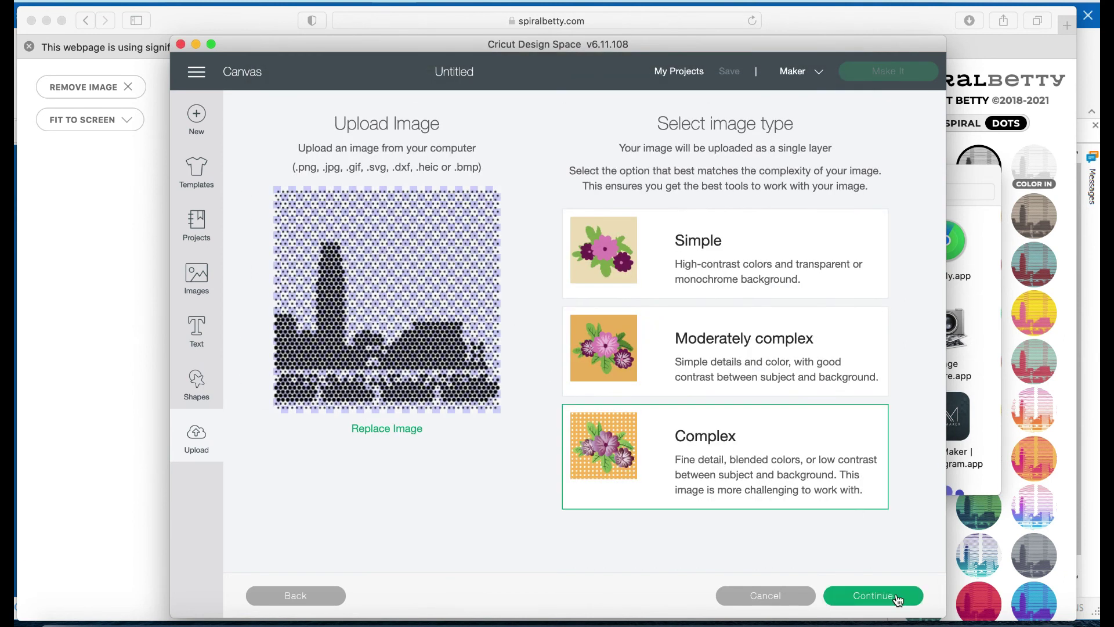
left_click(875, 599)
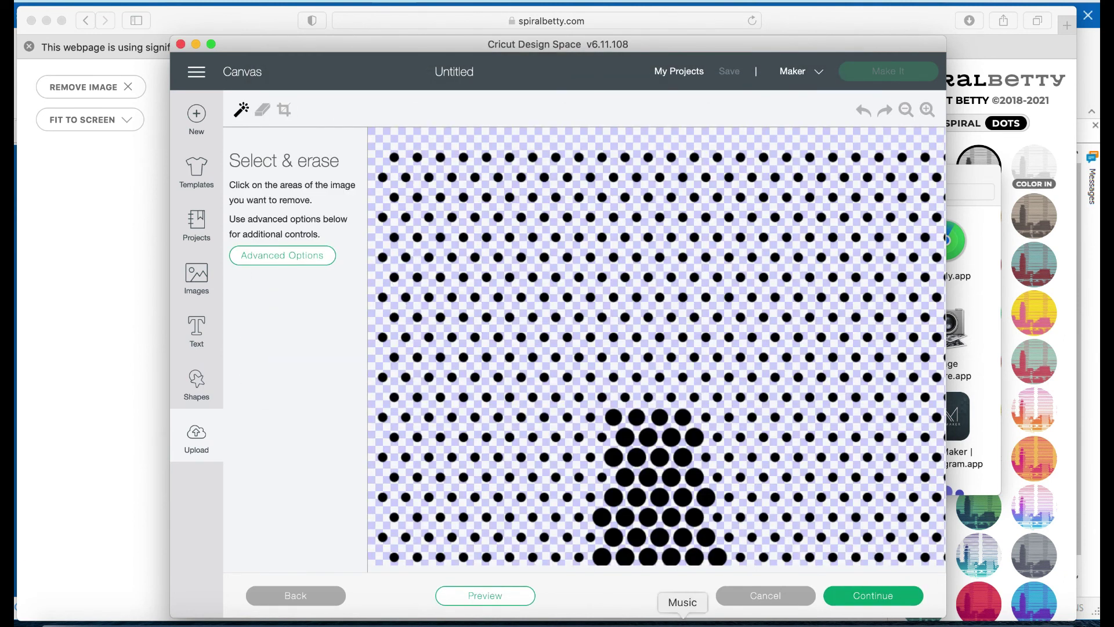
left_click(899, 599)
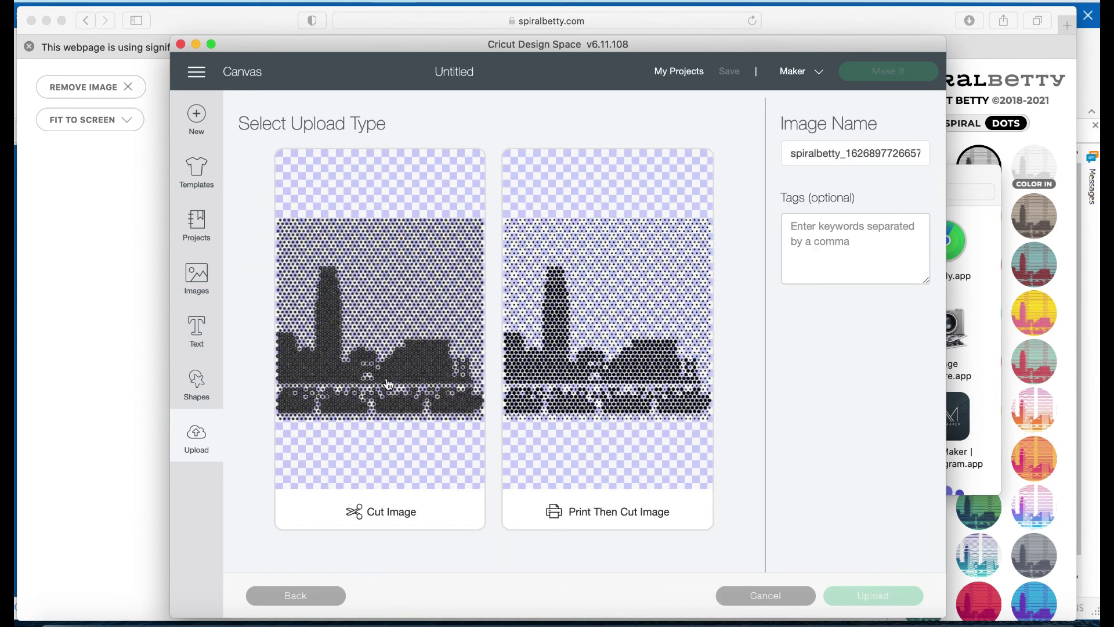
left_click(356, 511)
left_click(906, 603)
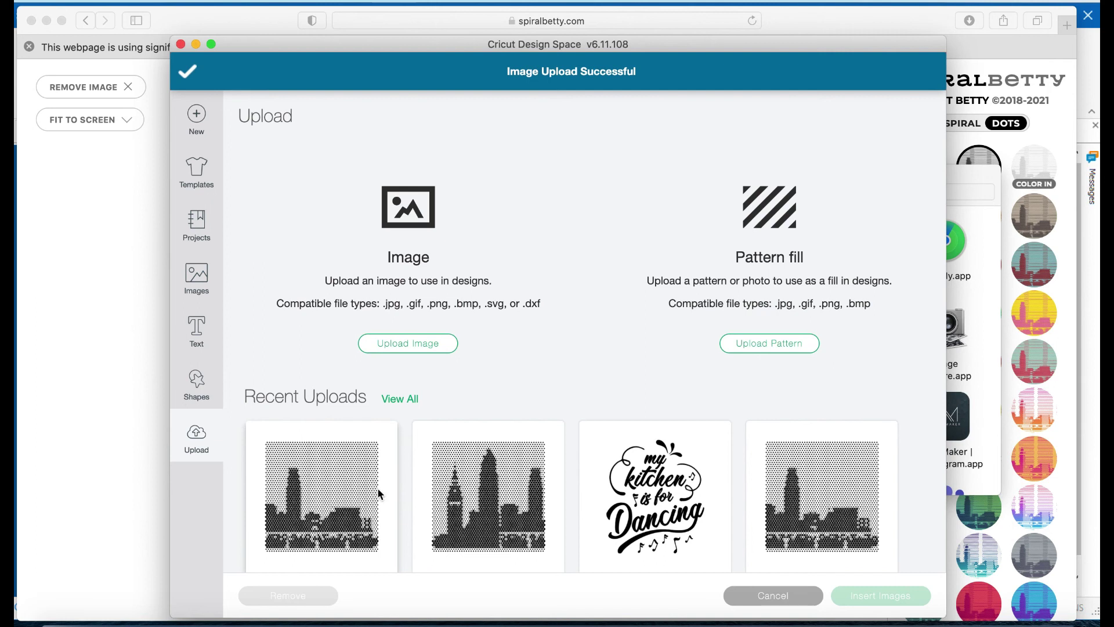
Step: Insert the two newly uploaded skyline halves onto the canvas
left_click(463, 502)
left_click(341, 492)
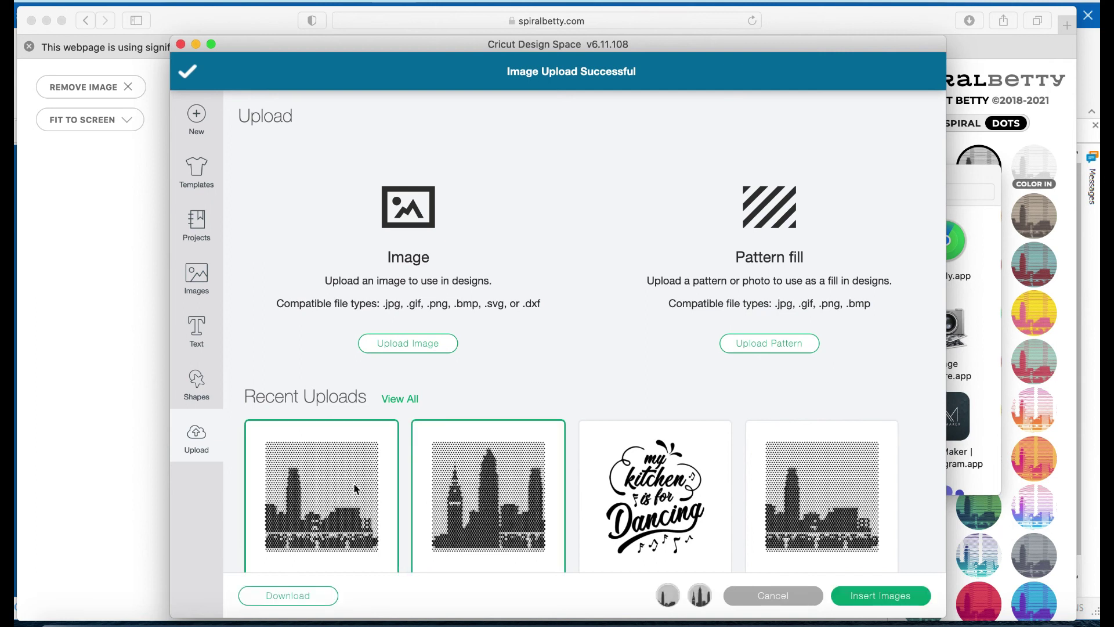
left_click(885, 596)
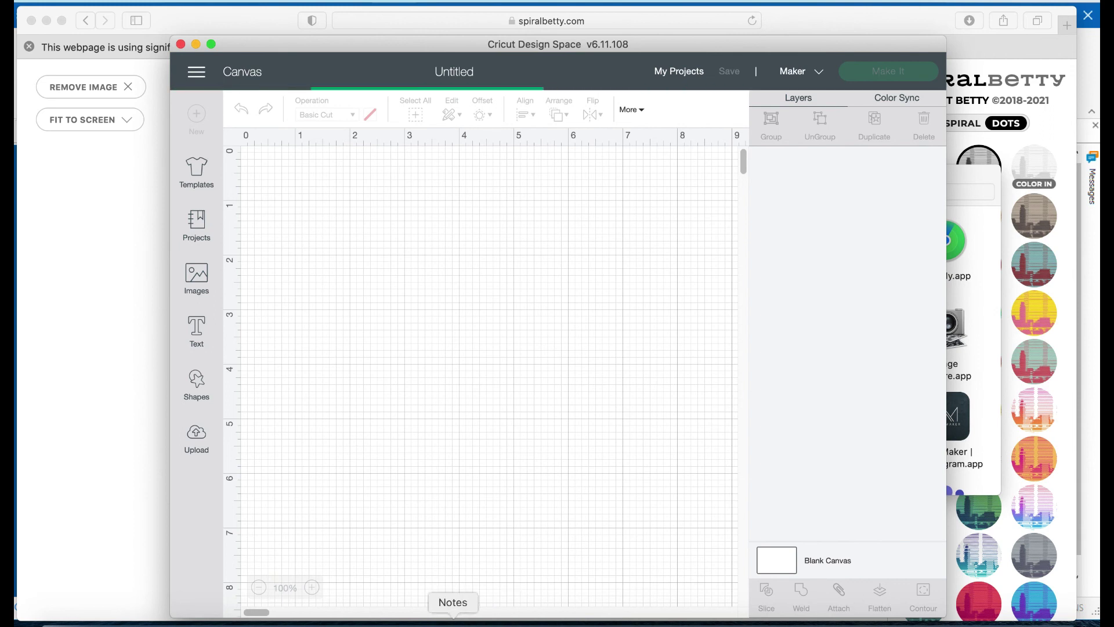
mouse_move(357, 360)
left_mouse_down()
mouse_move(495, 401)
mouse_move(492, 355)
mouse_move(359, 351)
left_mouse_up()
left_click(469, 531)
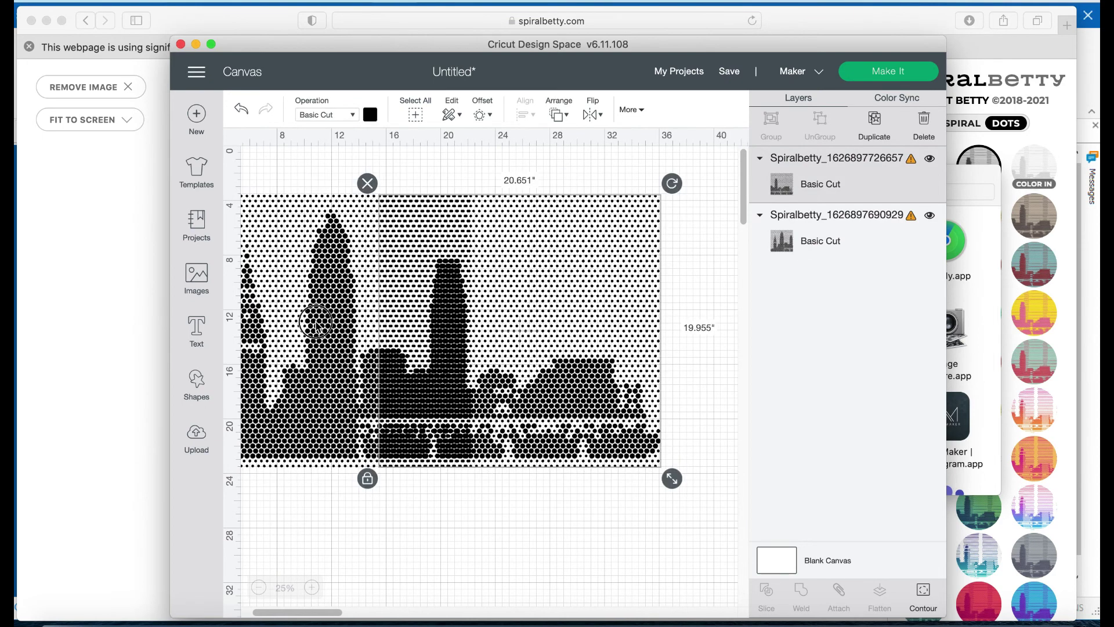
Step: Shift the right skyline half sideways over the left one and center both halves vertically
left_click(316, 325)
mouse_move(526, 311)
left_mouse_down()
mouse_move(560, 311)
mouse_move(530, 313)
left_mouse_up()
left_click_drag(393, 159, 475, 521)
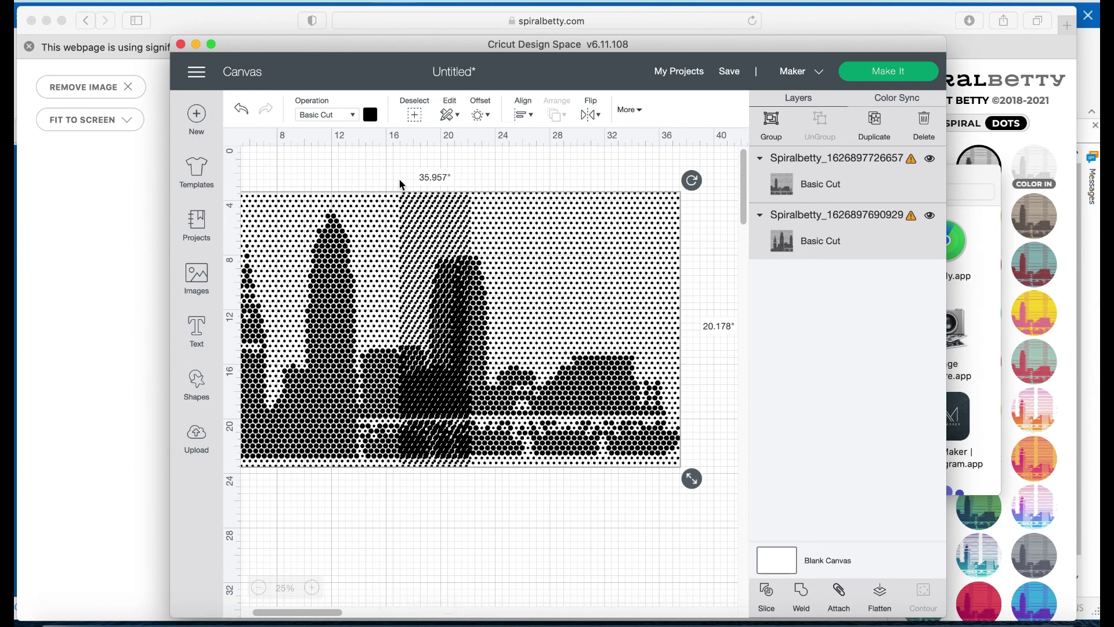
left_click(524, 116)
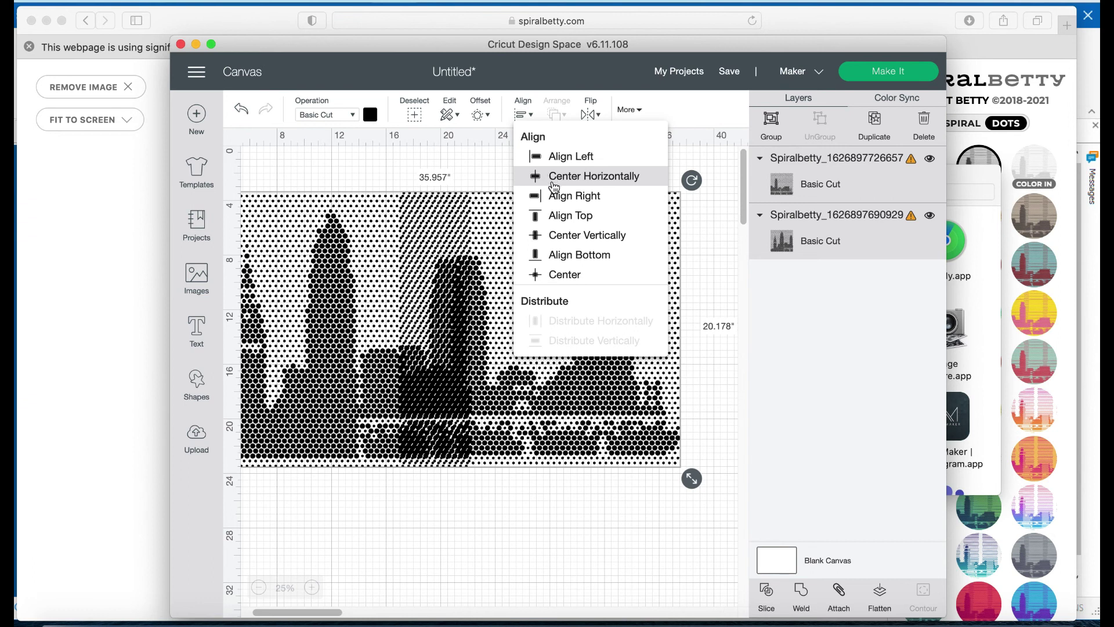
left_click(556, 243)
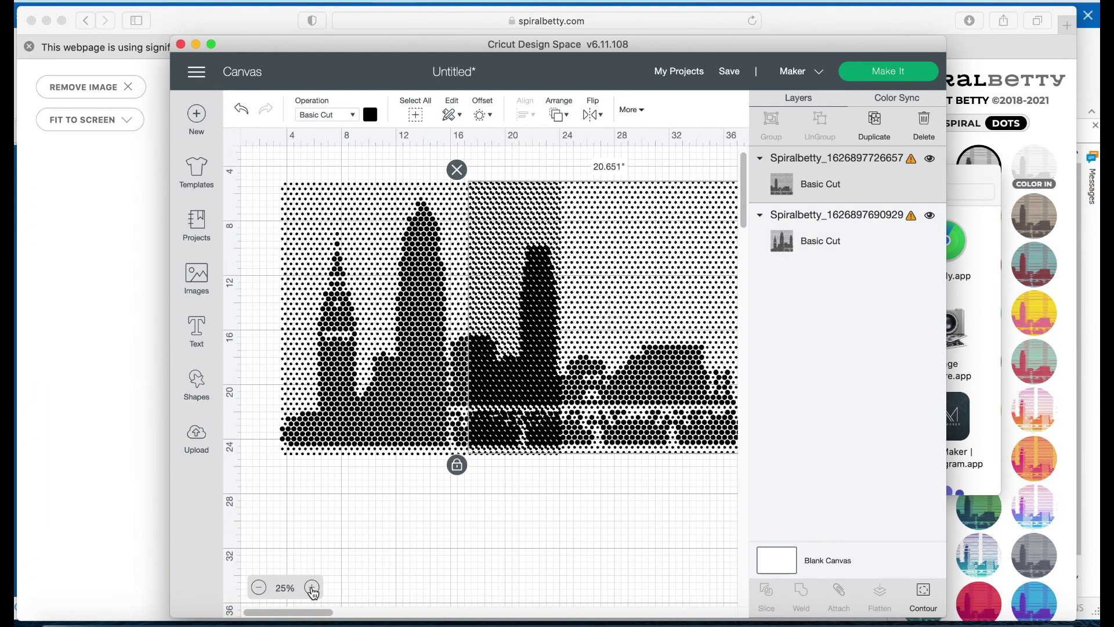
Step: Reposition the right skyline half so its tower and dots roughly overlap the matching area of the left half
left_click(312, 589)
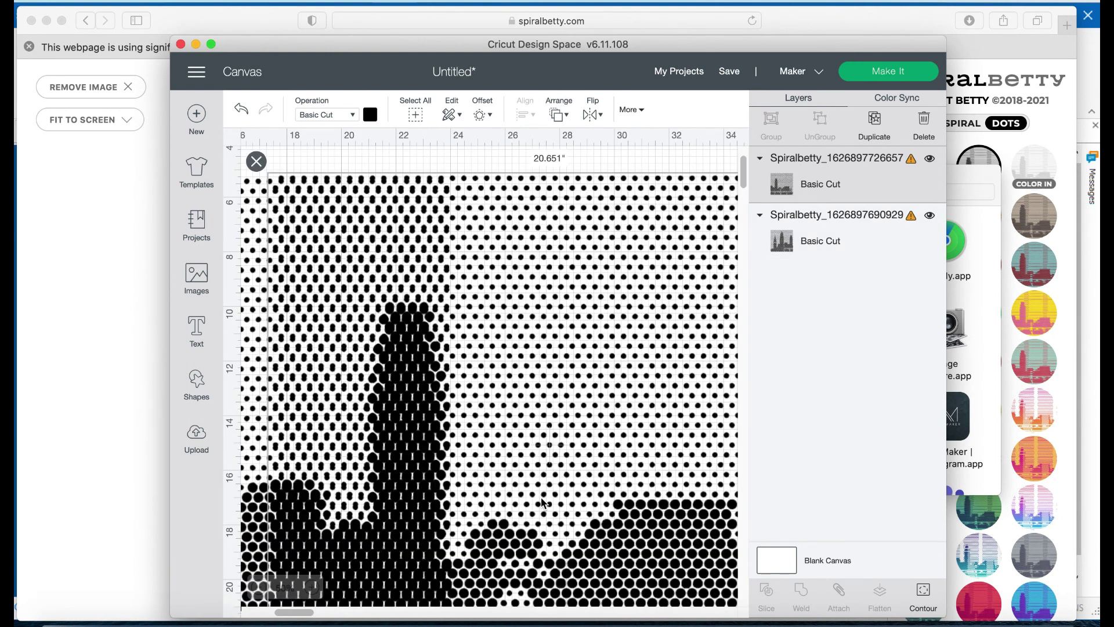
left_click_drag(554, 496, 548, 605)
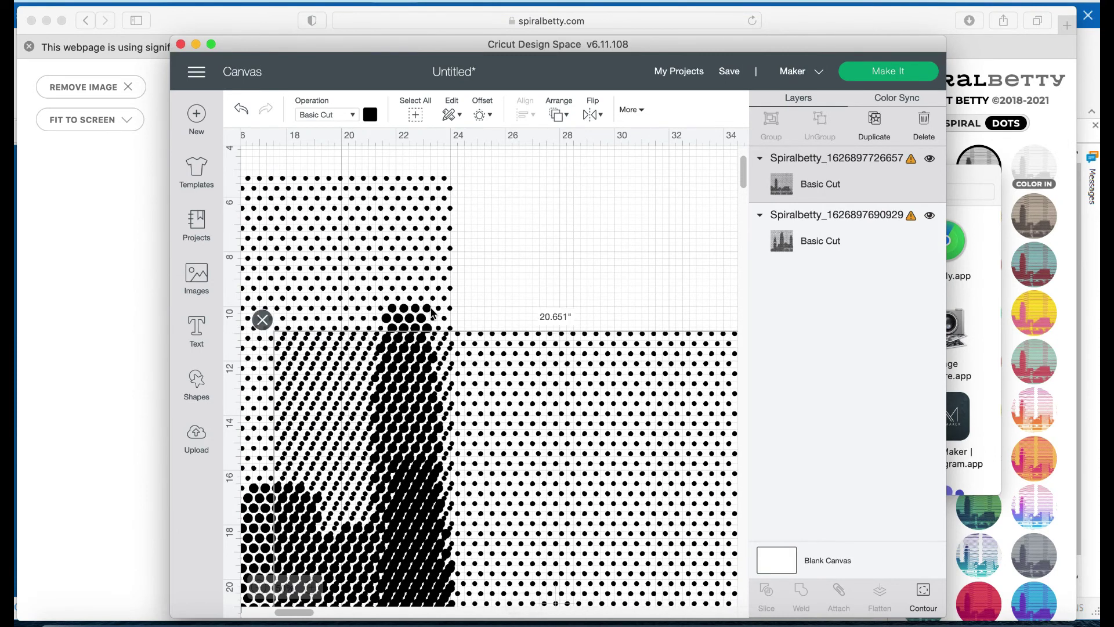
left_click_drag(475, 443, 471, 283)
left_click(434, 327)
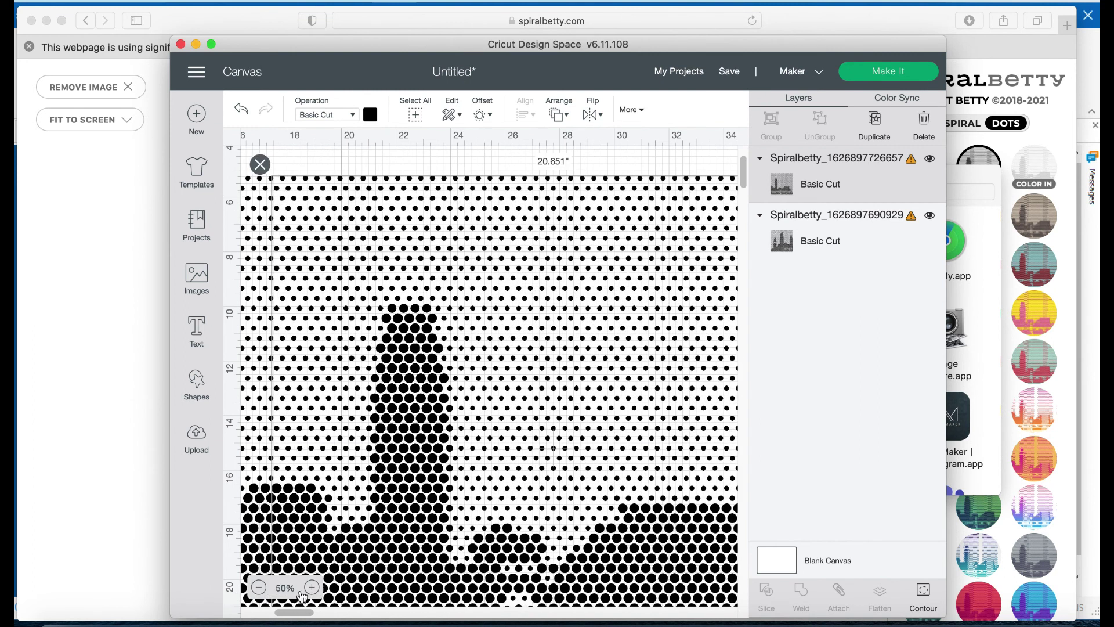
Step: Fine-tune the right half's position at 100% zoom so the overlapping dots of both halves coincide
left_click(313, 588)
left_click(314, 588)
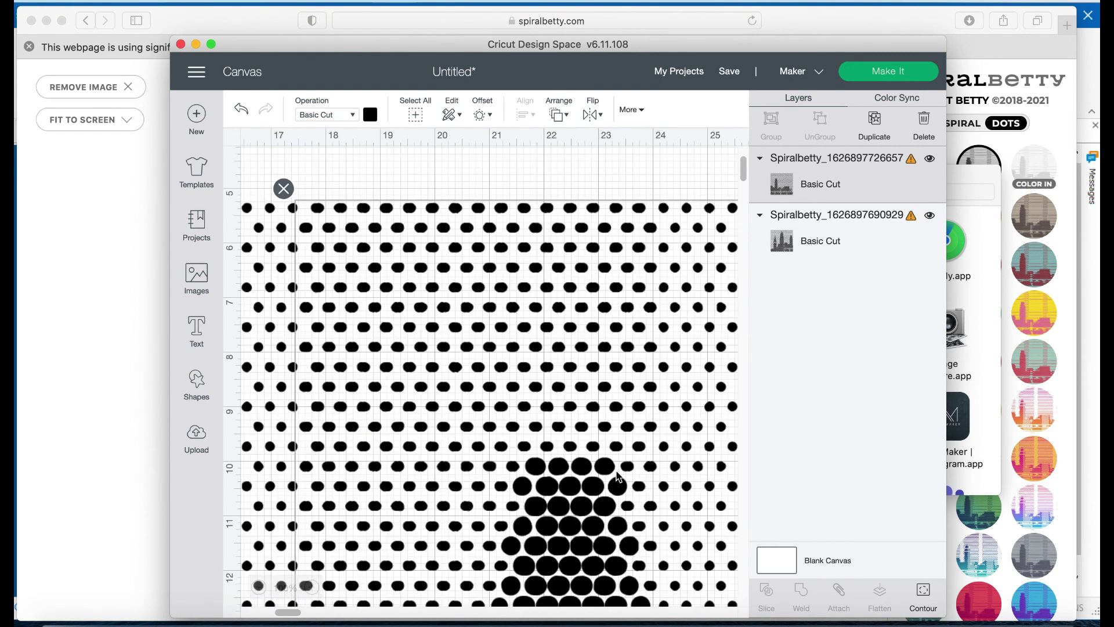
left_click_drag(637, 469, 639, 468)
left_click(639, 467)
left_click(639, 468)
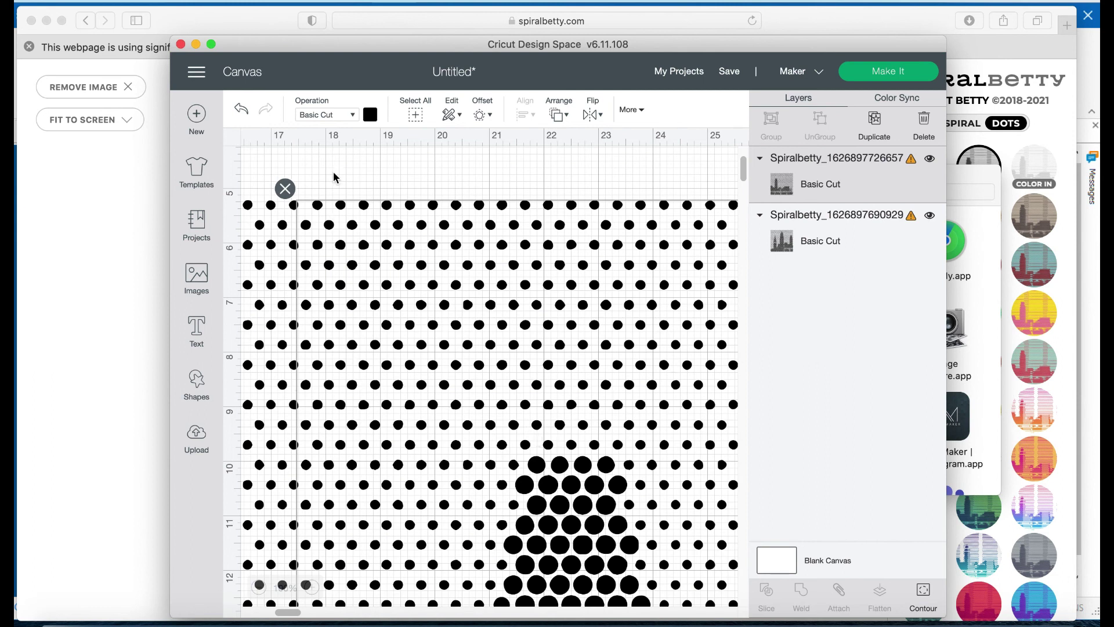
Step: Select both aligned skyline halves and center them vertically on each other again
left_click(336, 152)
left_click_drag(269, 170, 380, 296)
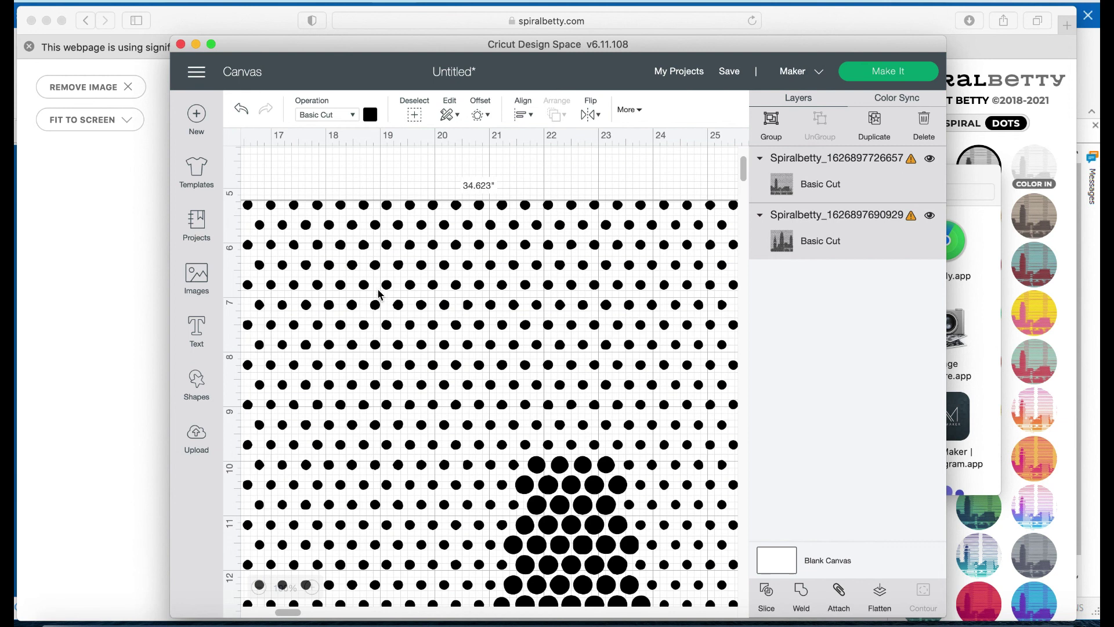
left_click(528, 115)
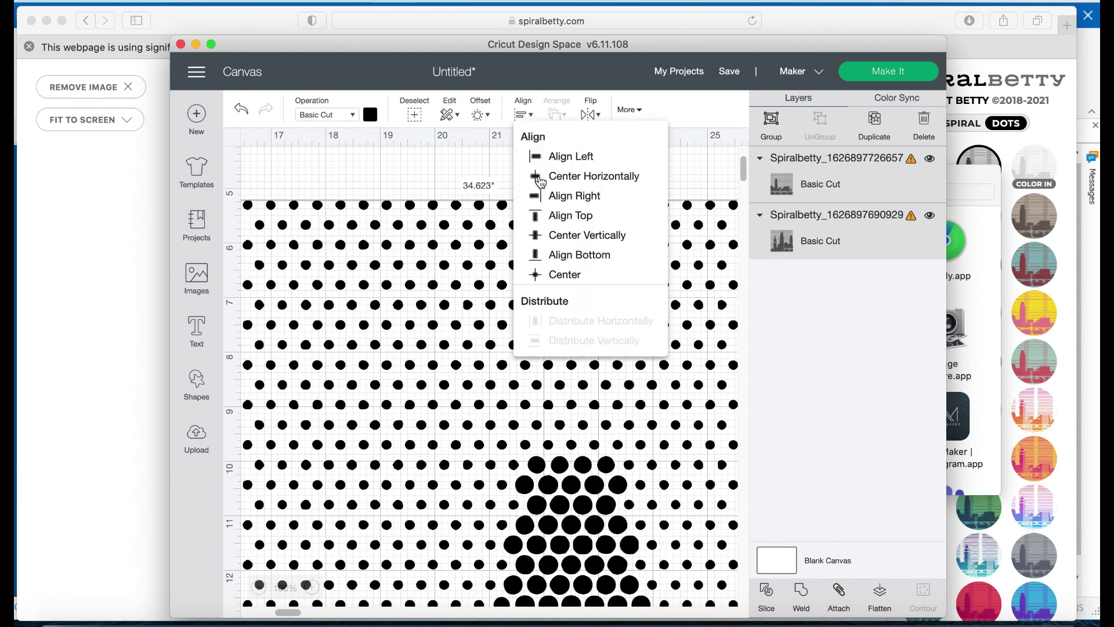
left_click(559, 236)
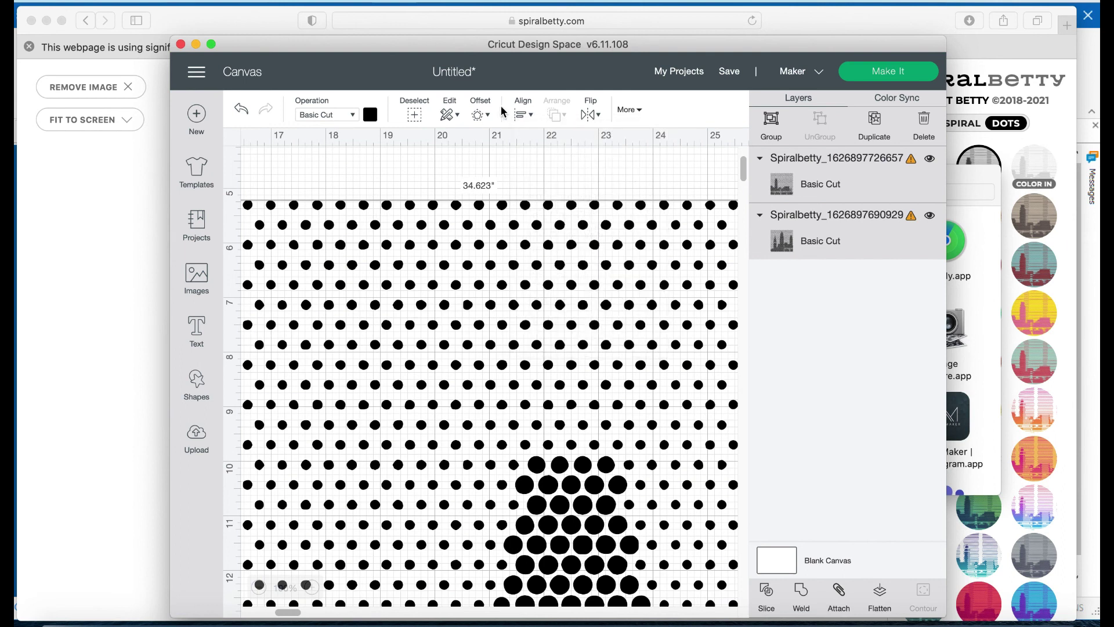
left_click(524, 114)
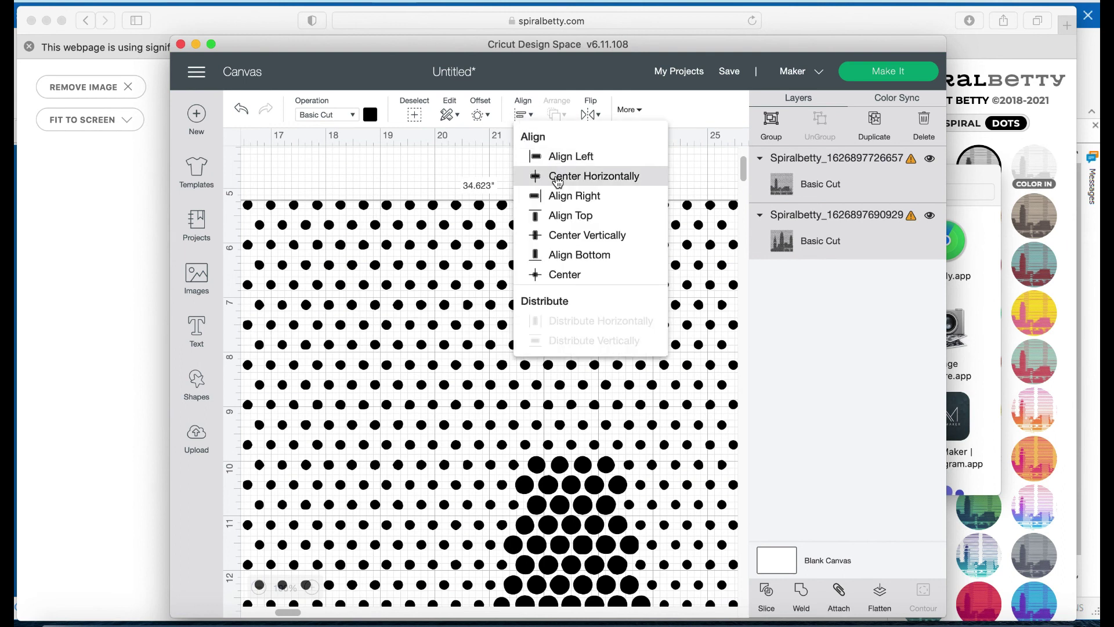
left_click(441, 169)
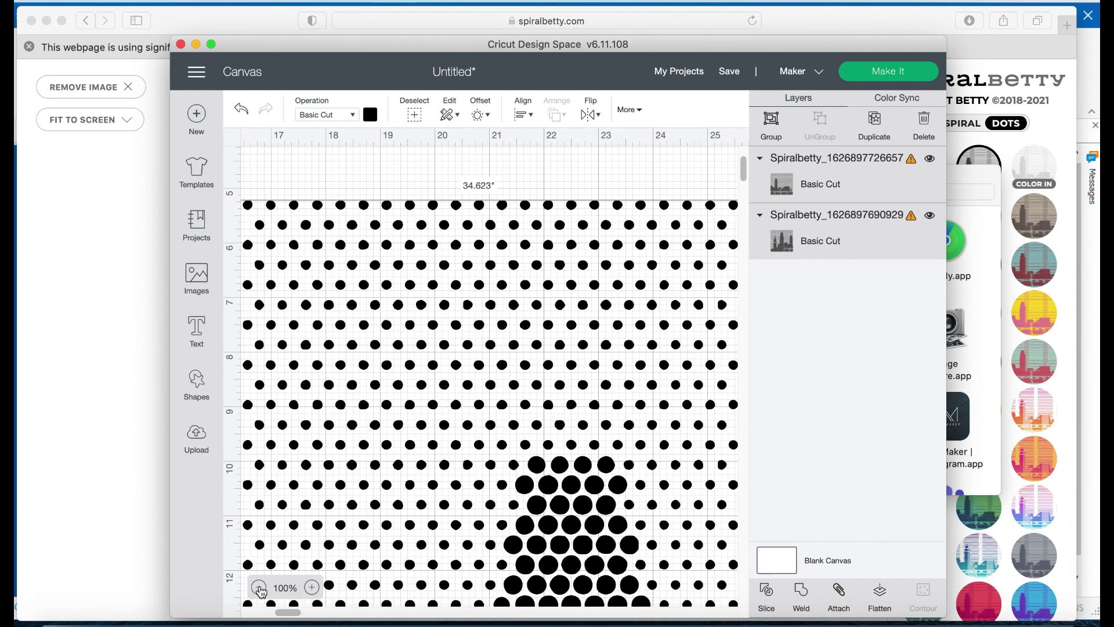
Step: Check the overlap between the two halves for mismatched dots, both across the full skyline and close up
left_click(259, 588)
left_click(260, 588)
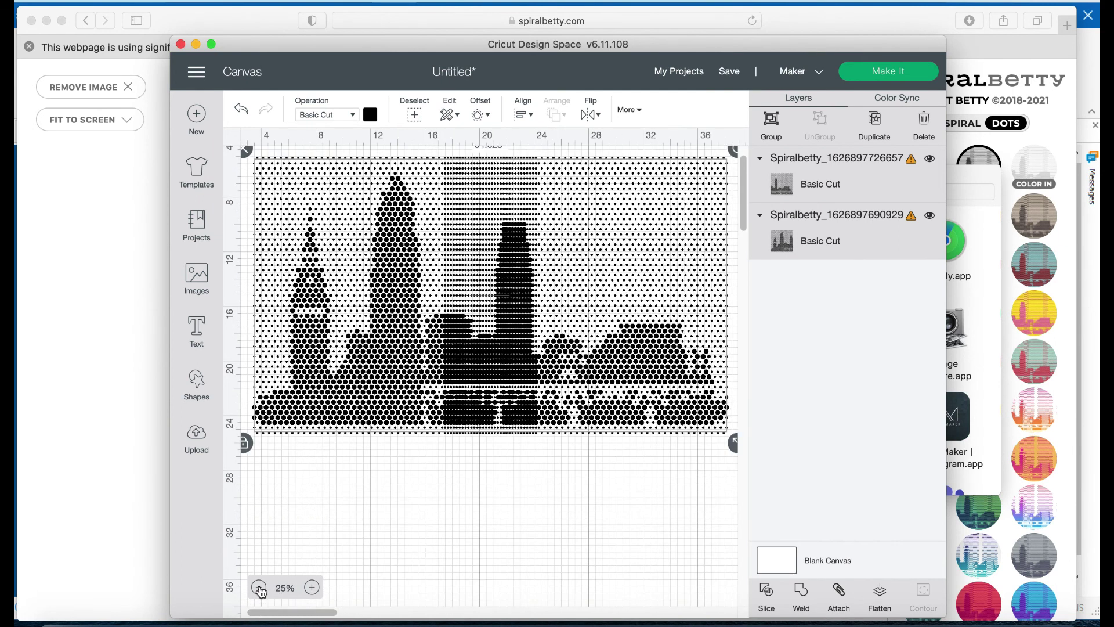
left_click(439, 479)
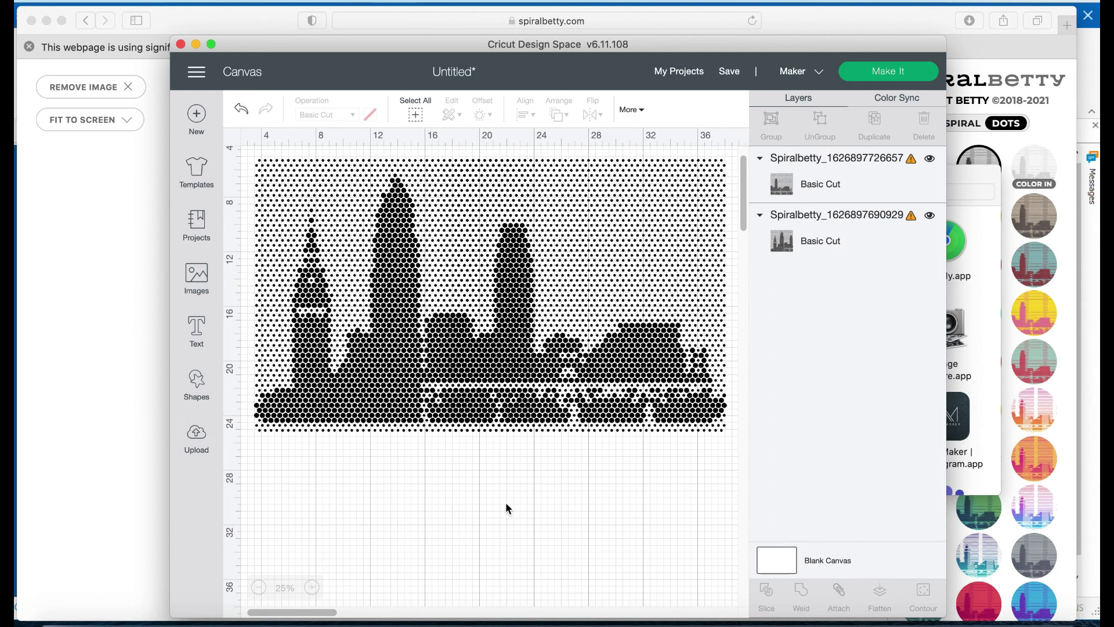
left_click(311, 588)
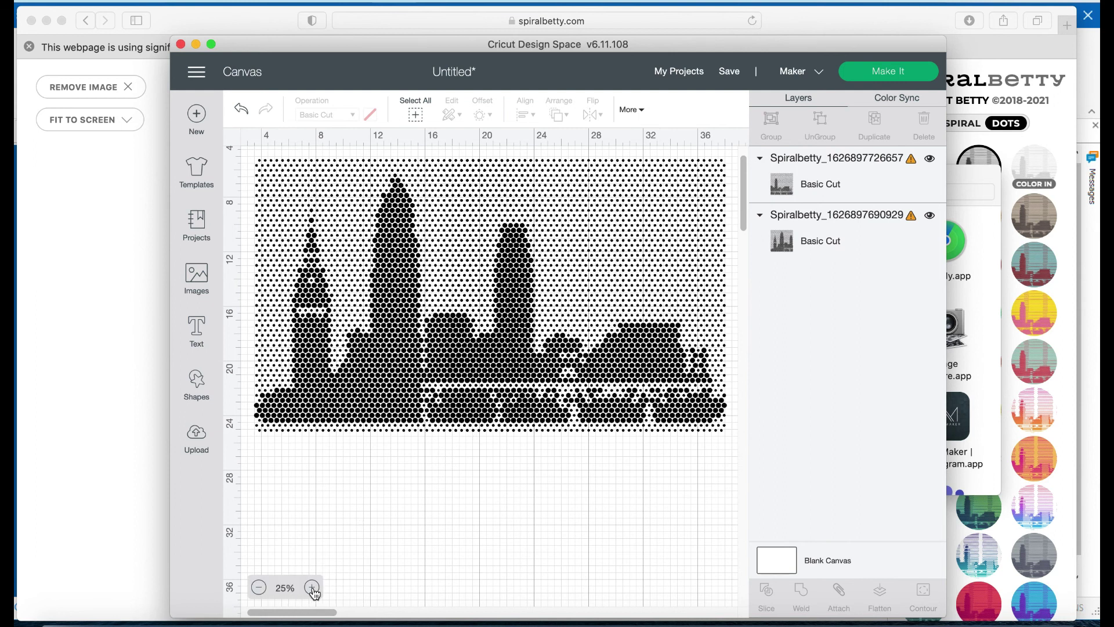
left_click(311, 587)
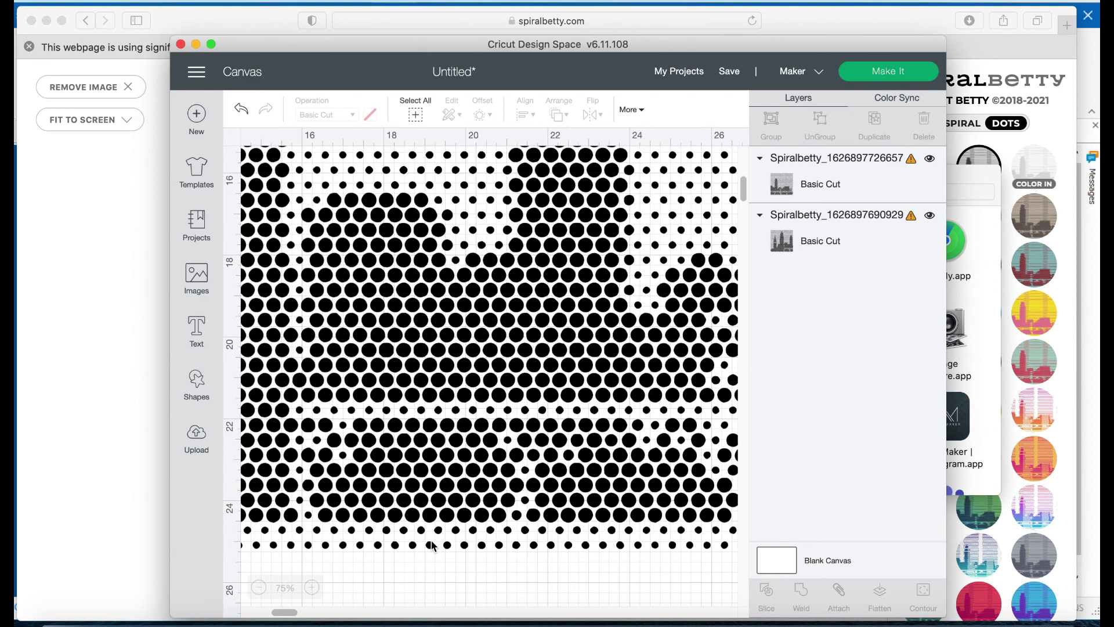
left_click(259, 588)
left_click(259, 588)
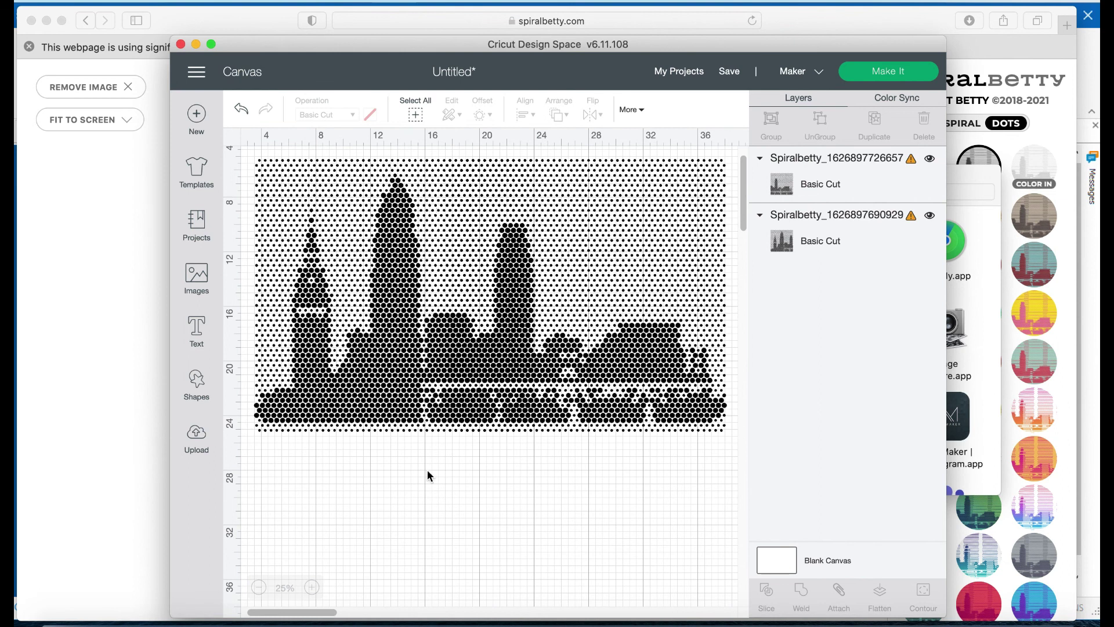
Step: Weld the two skyline halves into one image and scale it down to about 19.6 inches wide
left_click_drag(595, 468, 293, 293)
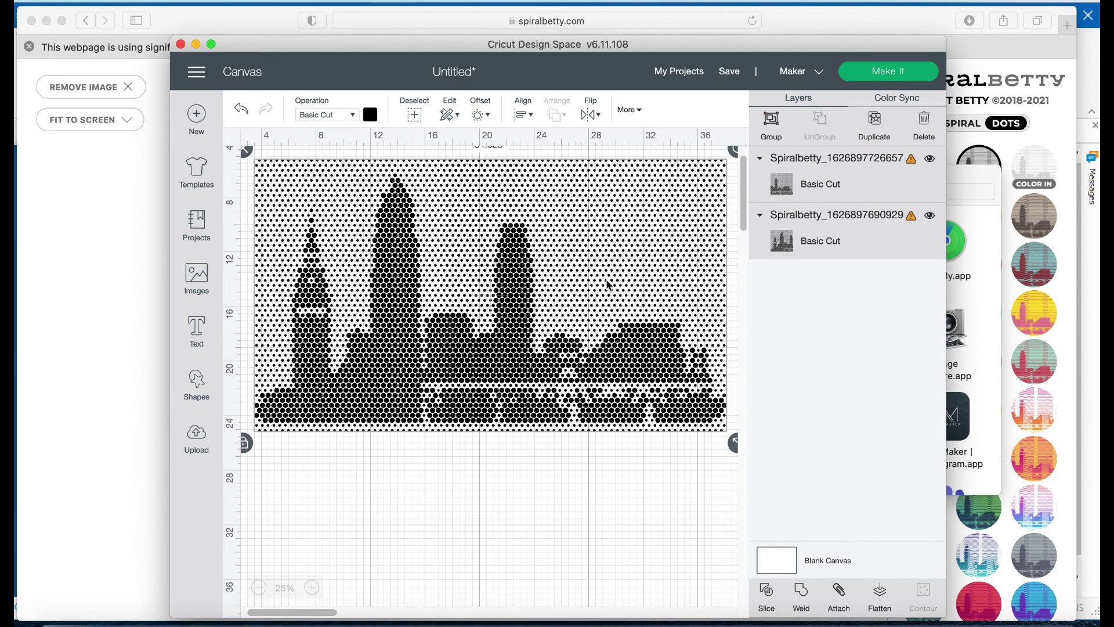
left_click_drag(469, 374, 475, 409)
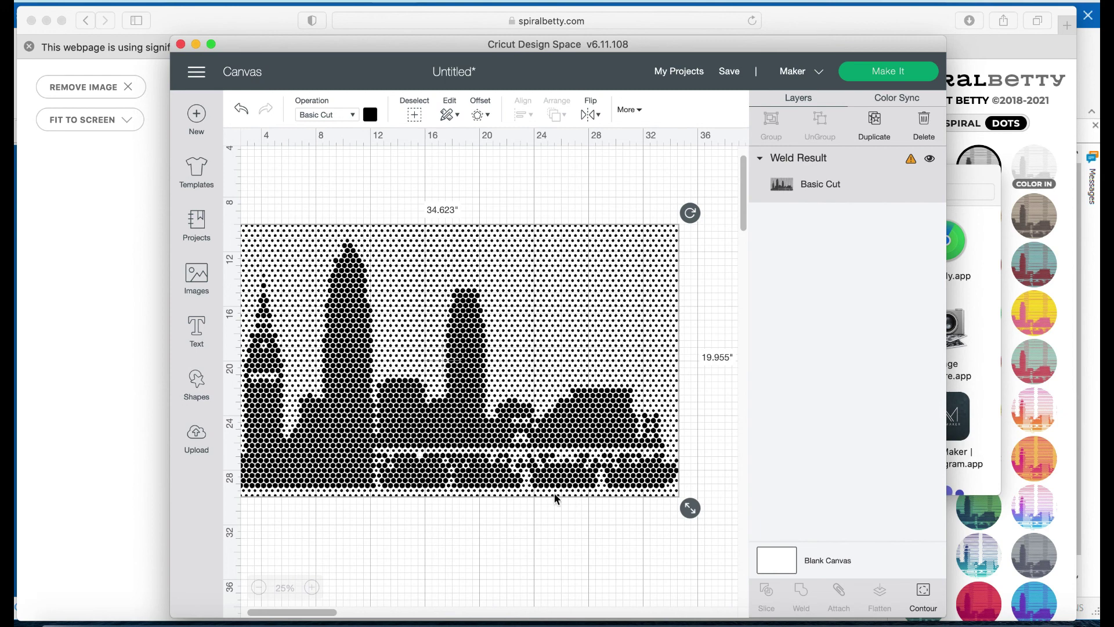
left_click_drag(690, 508, 607, 459)
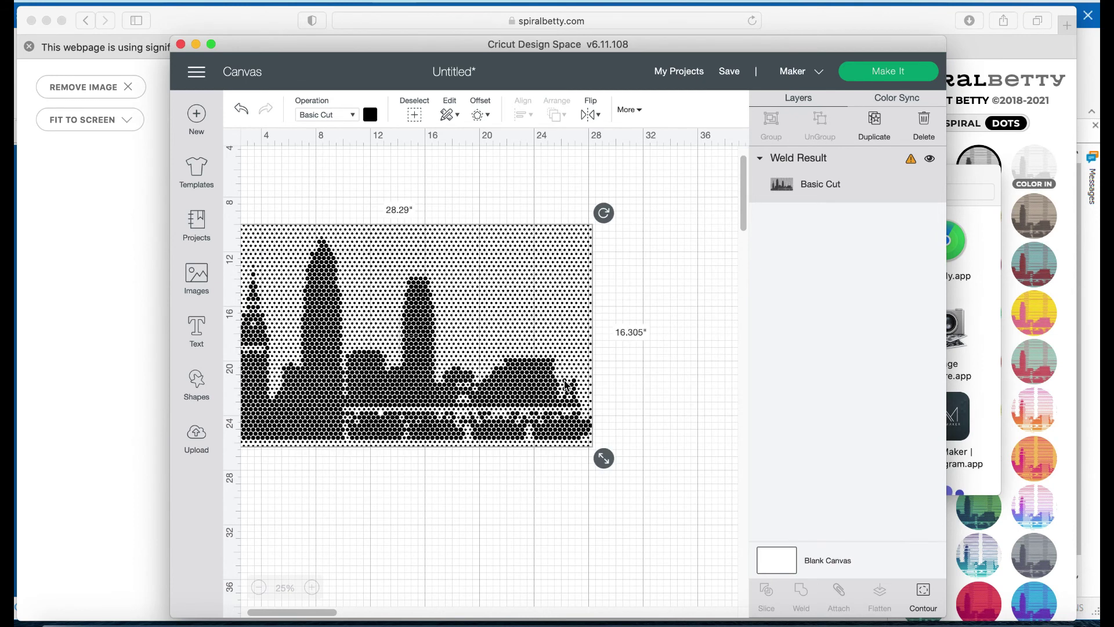
left_click_drag(604, 457, 579, 445)
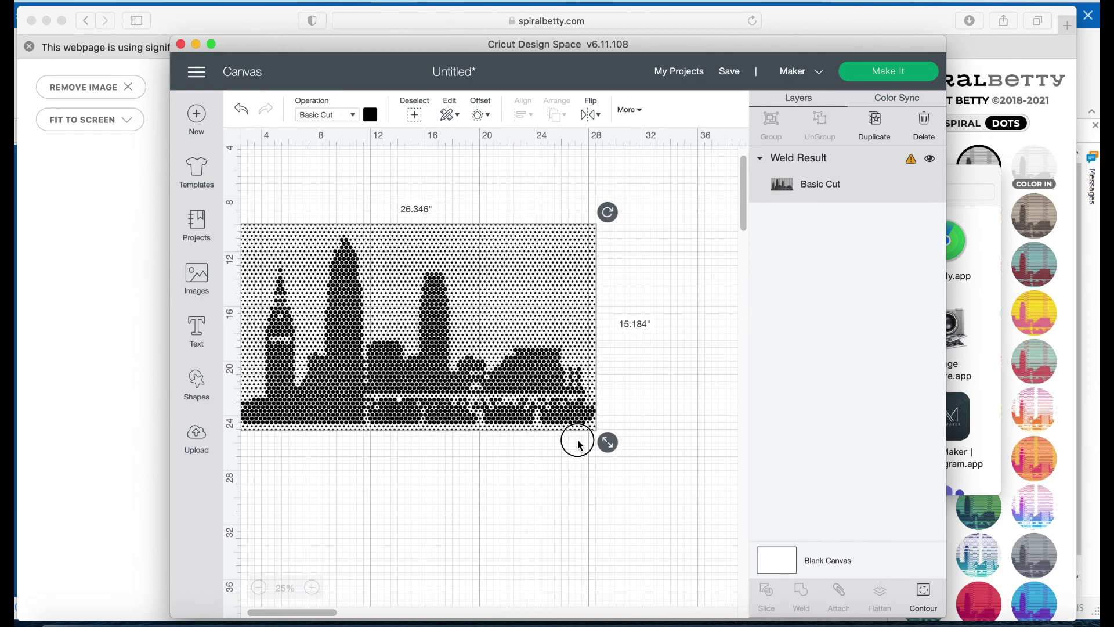
left_click_drag(580, 445, 542, 418)
left_click(437, 438)
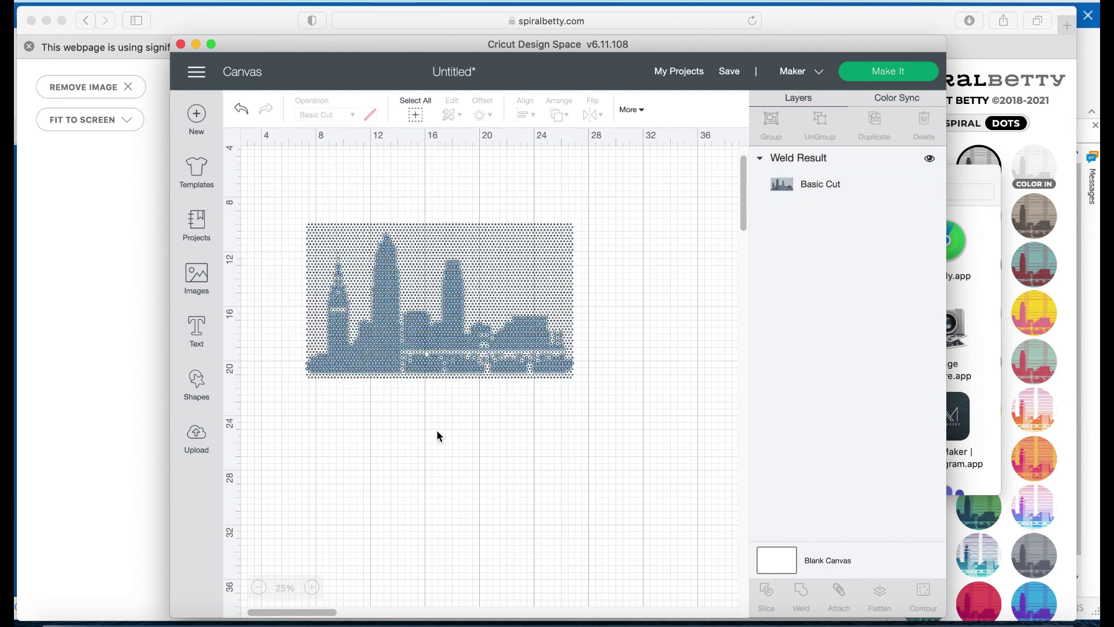
Step: Insert a square shape, resize it to 20 inches wide by 8 inches high, and place it below the welded skyline
left_click_drag(412, 251, 434, 267)
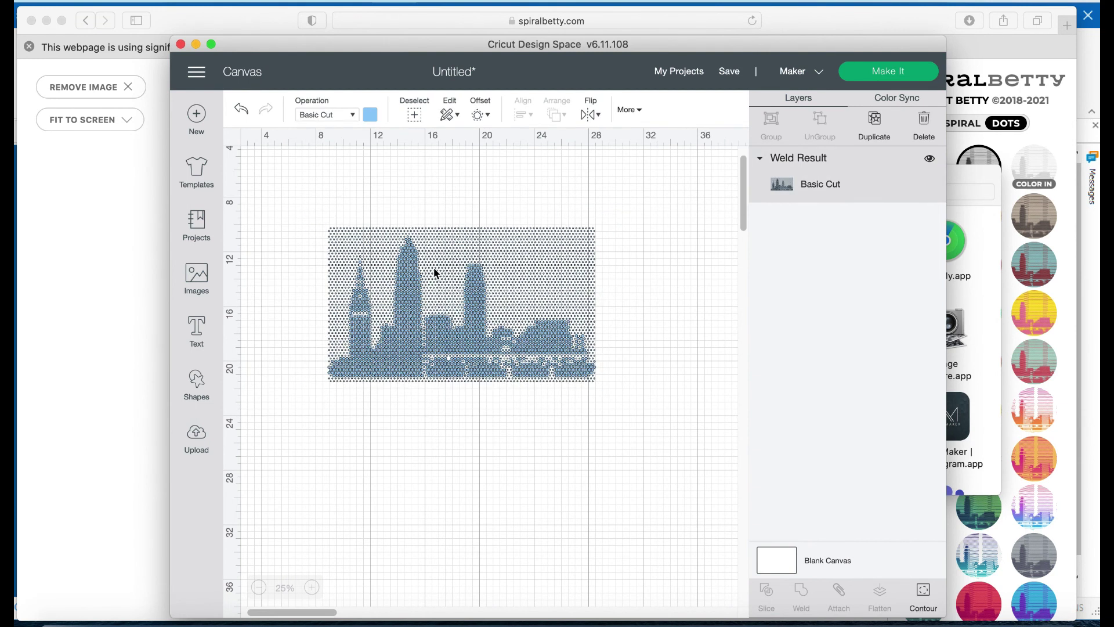
left_click(196, 383)
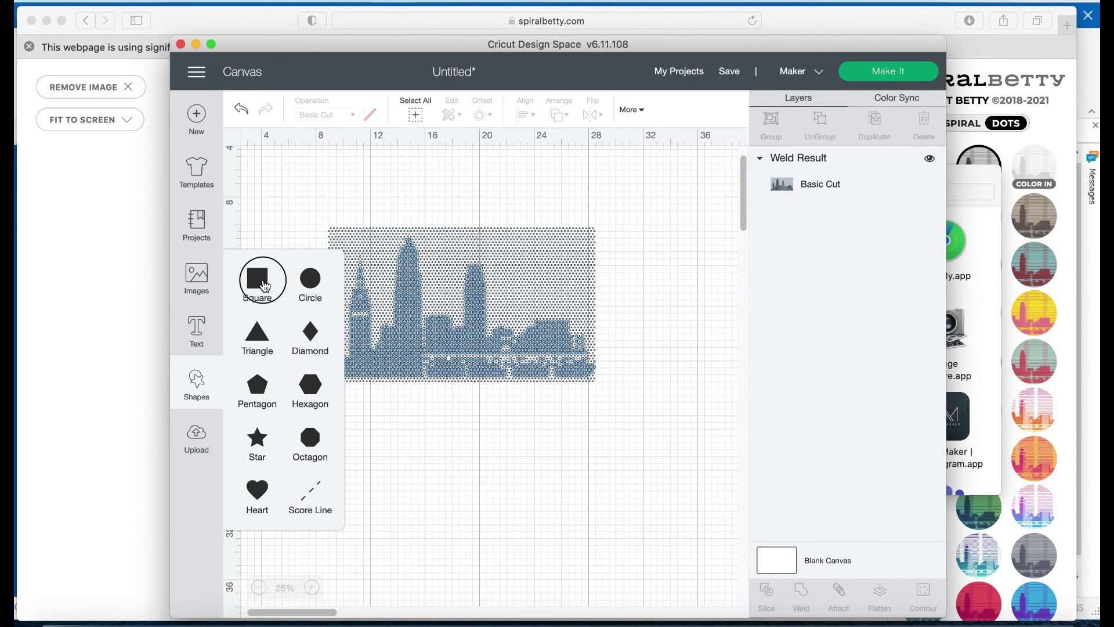
left_click(265, 286)
left_click_drag(268, 173, 435, 463)
left_click(309, 164)
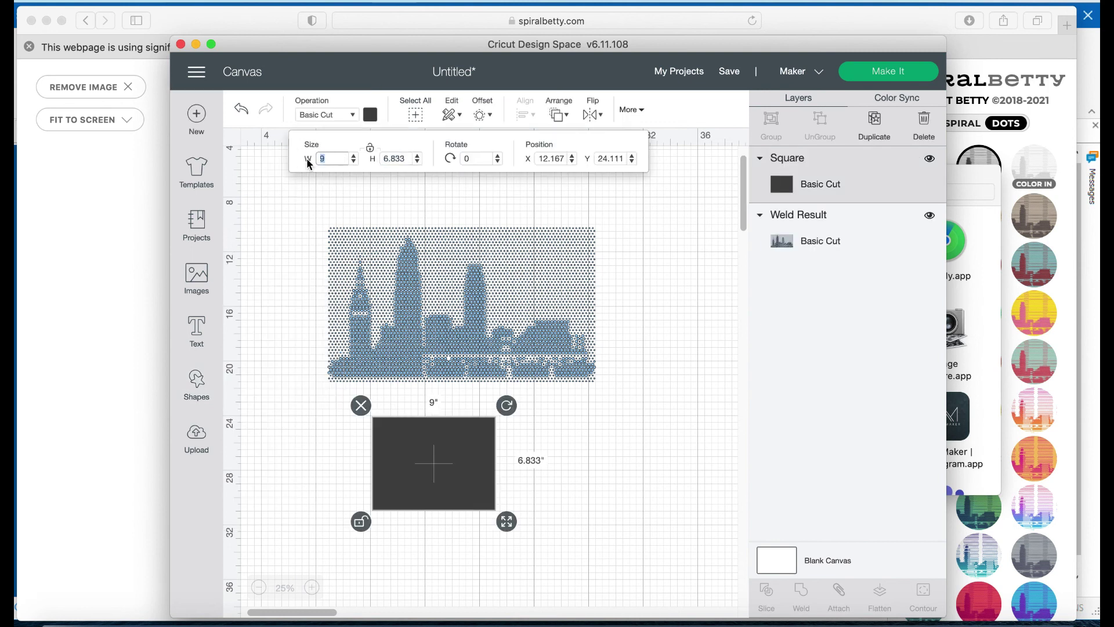
left_click(401, 157)
double_click(401, 157)
type("8")
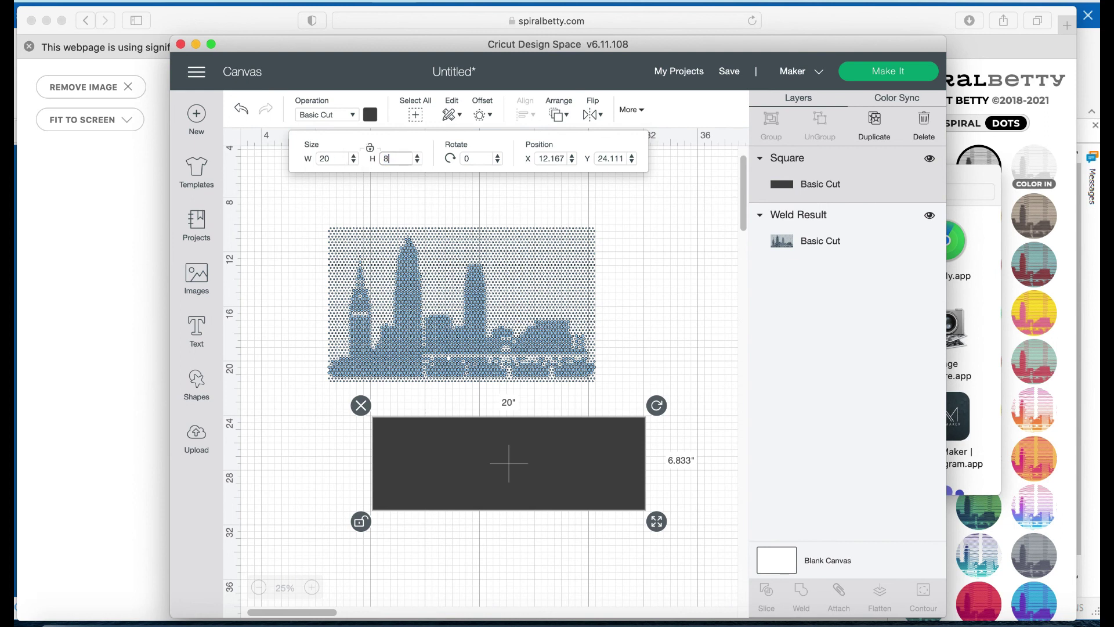
key("Return")
left_click_drag(525, 459, 494, 451)
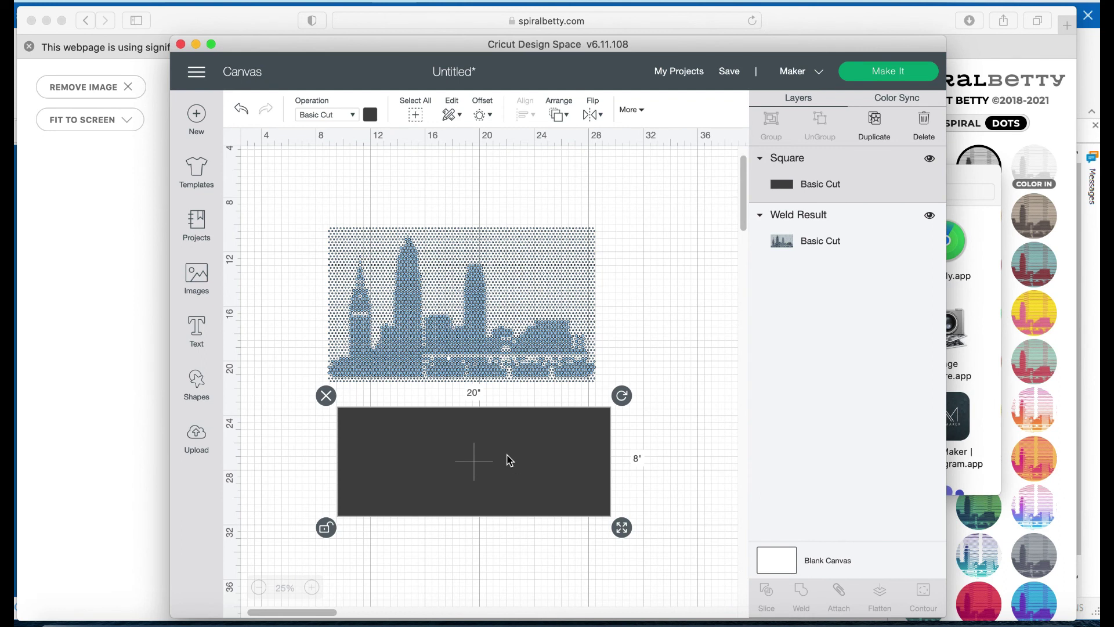
Step: Change the material color of the 20 by 8 inch rectangle to pale yellow
left_click(503, 300)
scroll(522, 430, "up", 2)
left_click(449, 335)
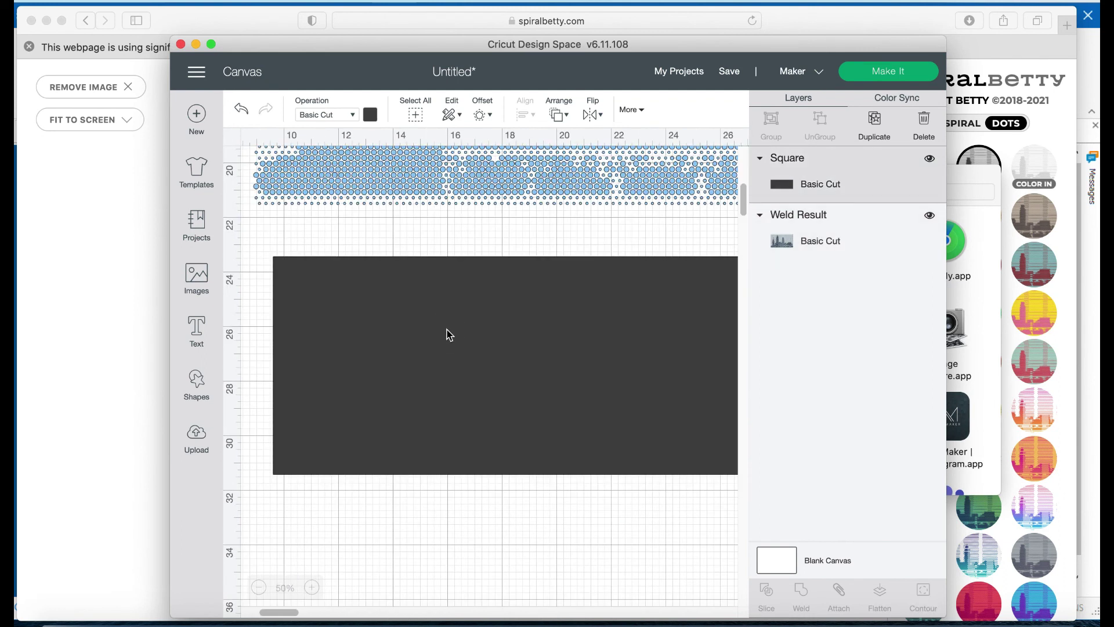
left_click(370, 114)
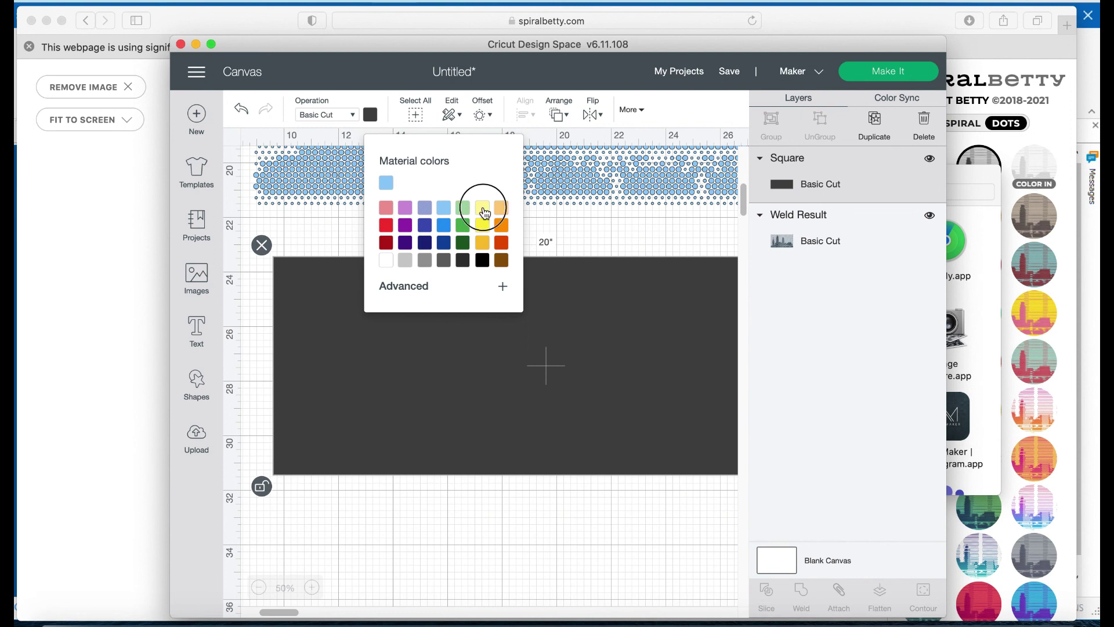
left_click(486, 224)
Step: Move the welded skyline onto the yellow rectangle, bring it to the front, and match their lower edges
left_click_drag(568, 177, 576, 401)
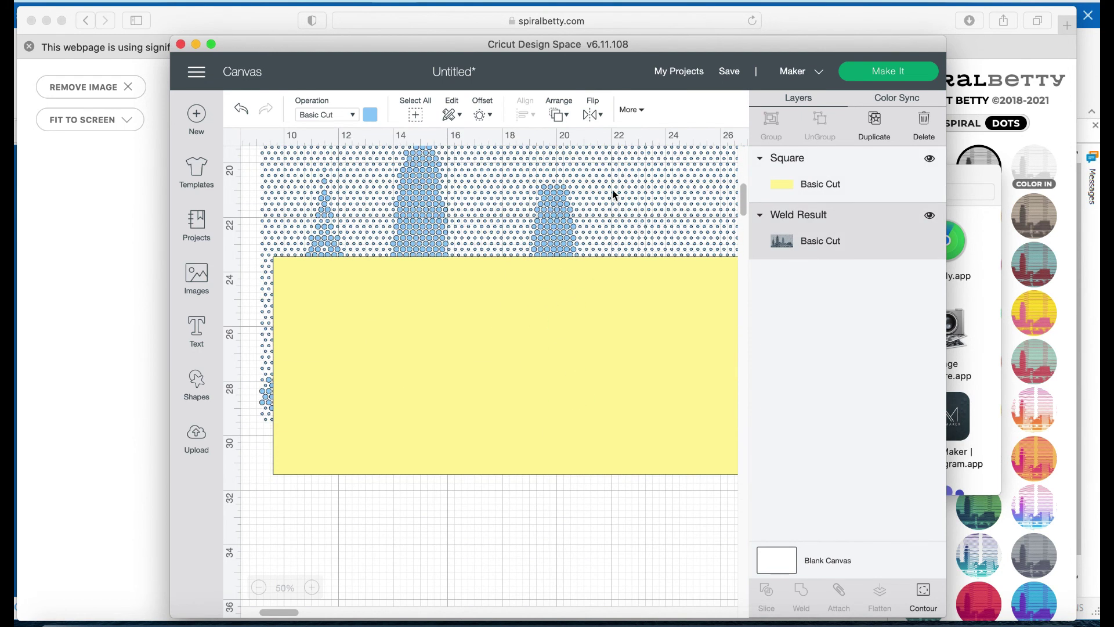
left_click_drag(567, 315, 557, 319)
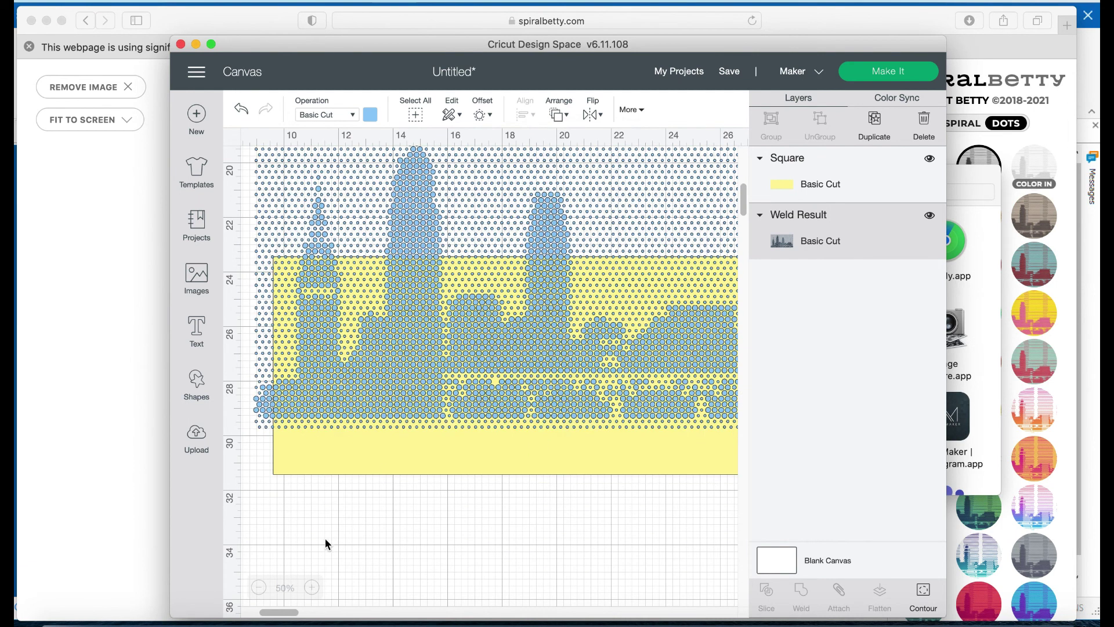
left_click(260, 588)
left_click_drag(489, 348, 504, 368)
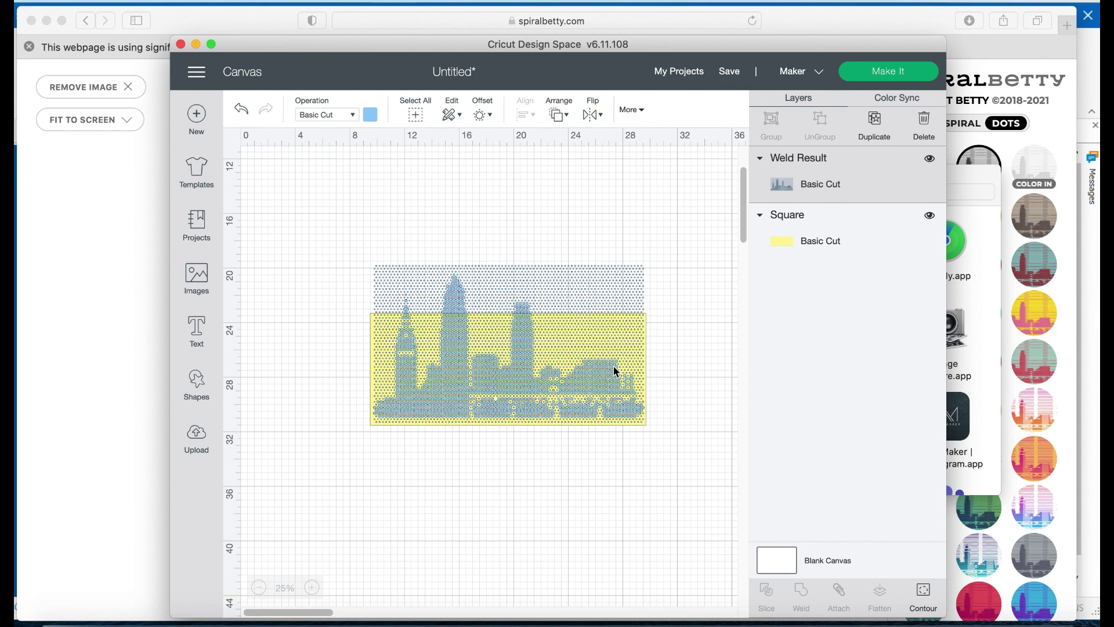
Step: Try to scale the welded skyline down over the yellow rectangle, and undo the resize
left_click(583, 347)
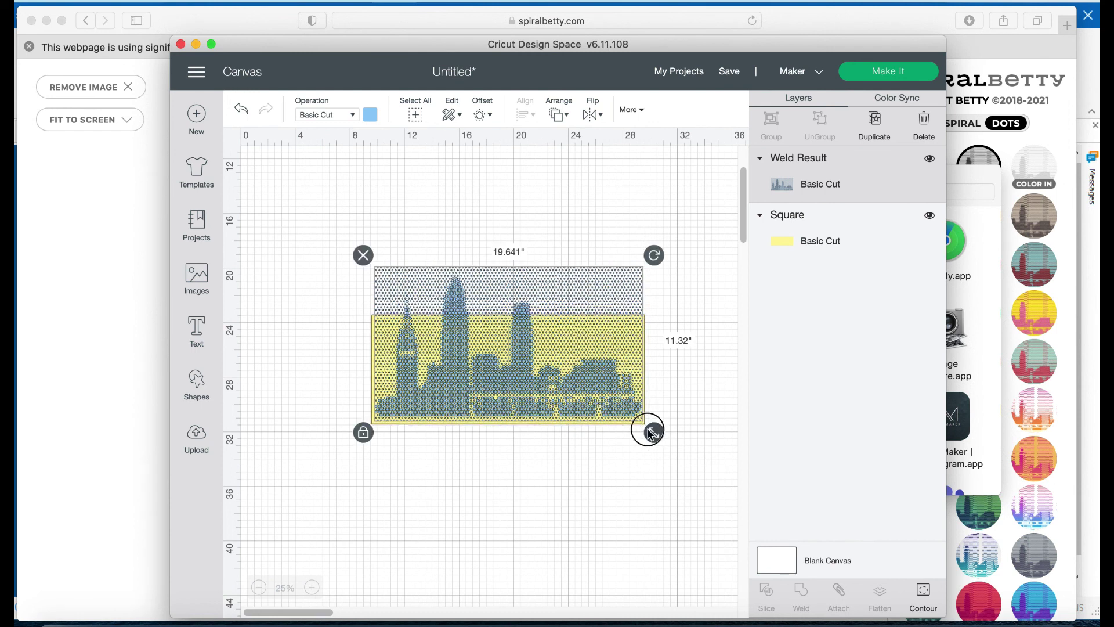
left_click_drag(652, 430, 596, 381)
key("ctrl+z")
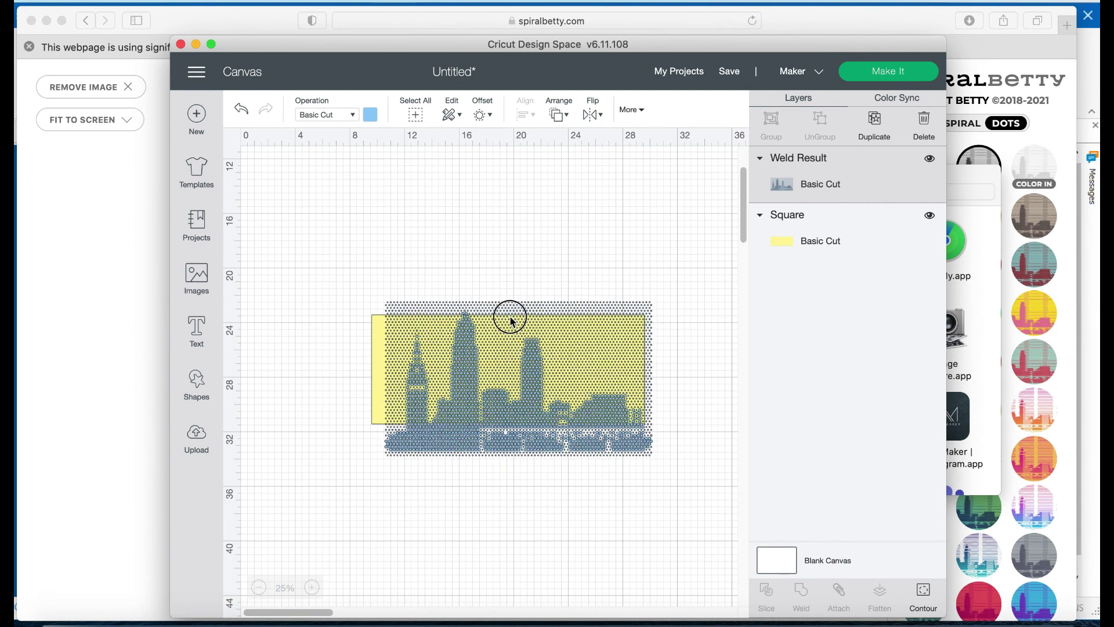
Step: Scale the welded skyline down to about 12.86 by 7.41 inches and position it inside the 20 by 8 inch rectangle
key("ctrl+shift+z")
left_click_drag(585, 392, 597, 431)
left_click_drag(529, 381, 545, 383)
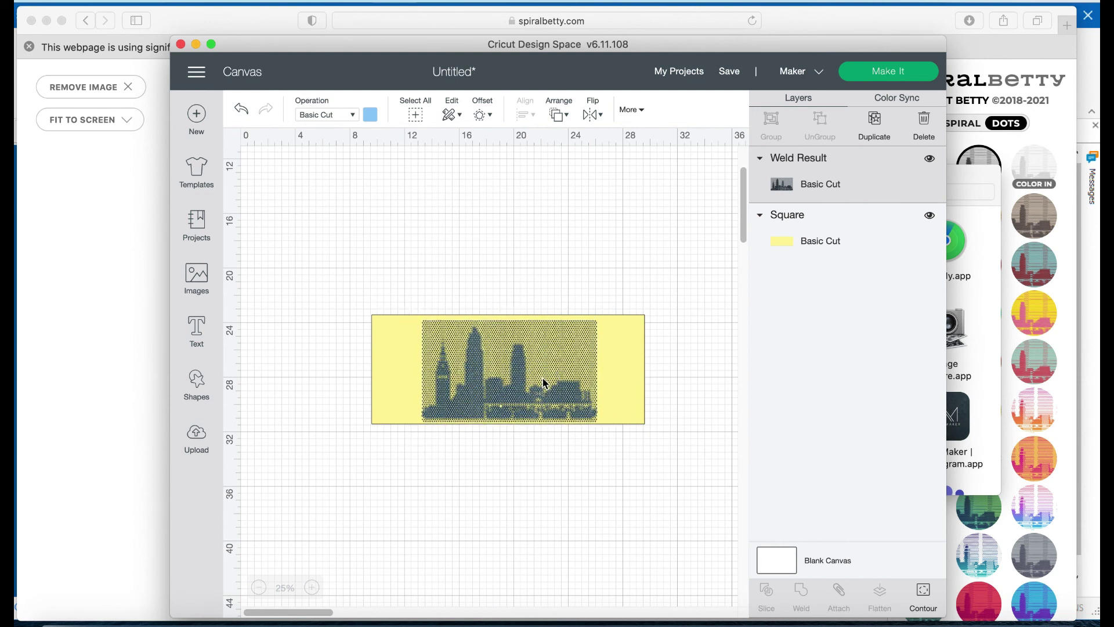
left_click(525, 444)
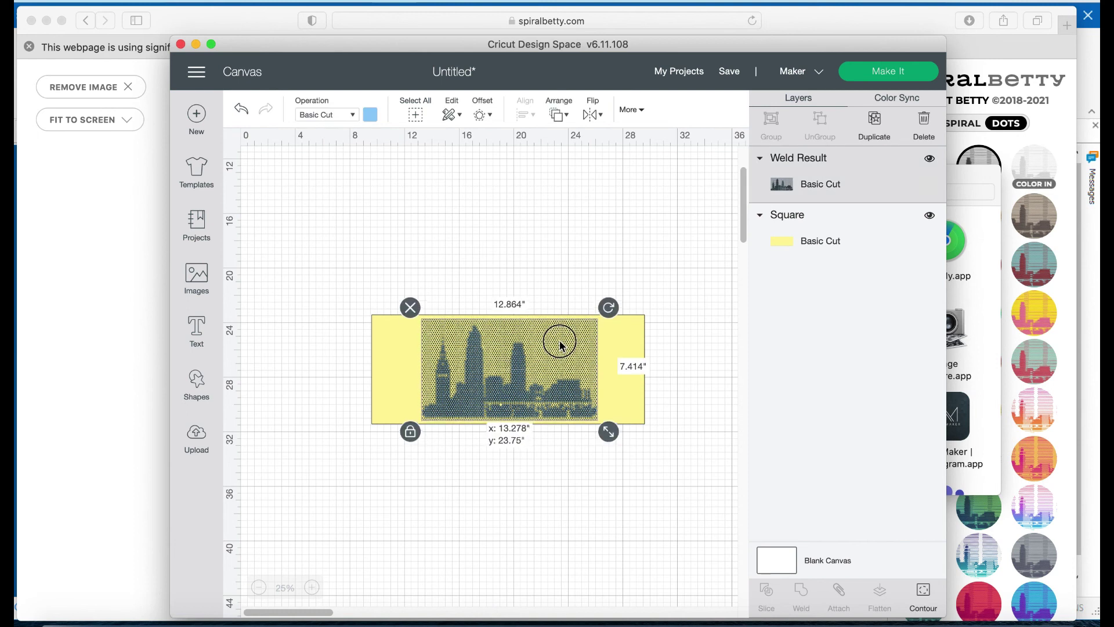
left_click(487, 358)
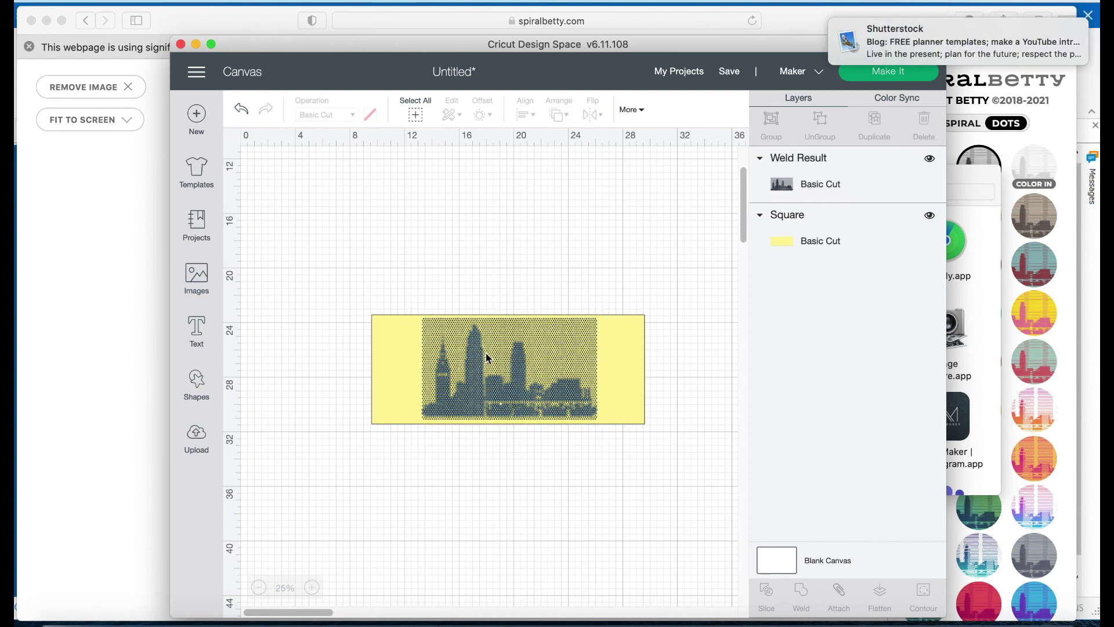
left_click(558, 348)
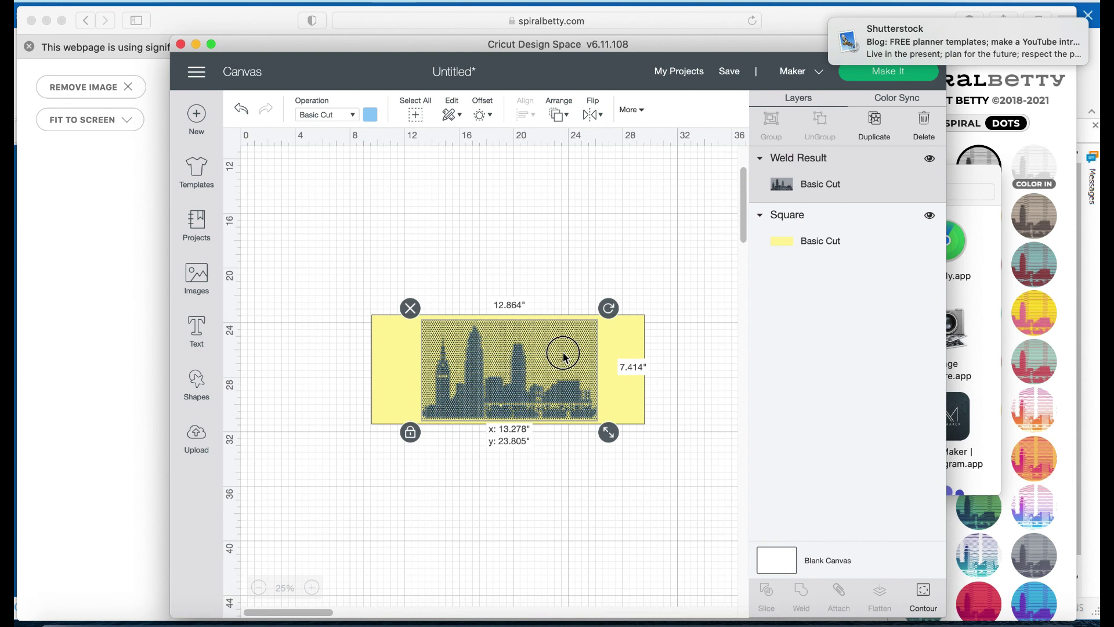
Step: Change the welded skyline's material color to the same pale yellow as the rectangle
left_click_drag(428, 254, 565, 455)
left_click(370, 114)
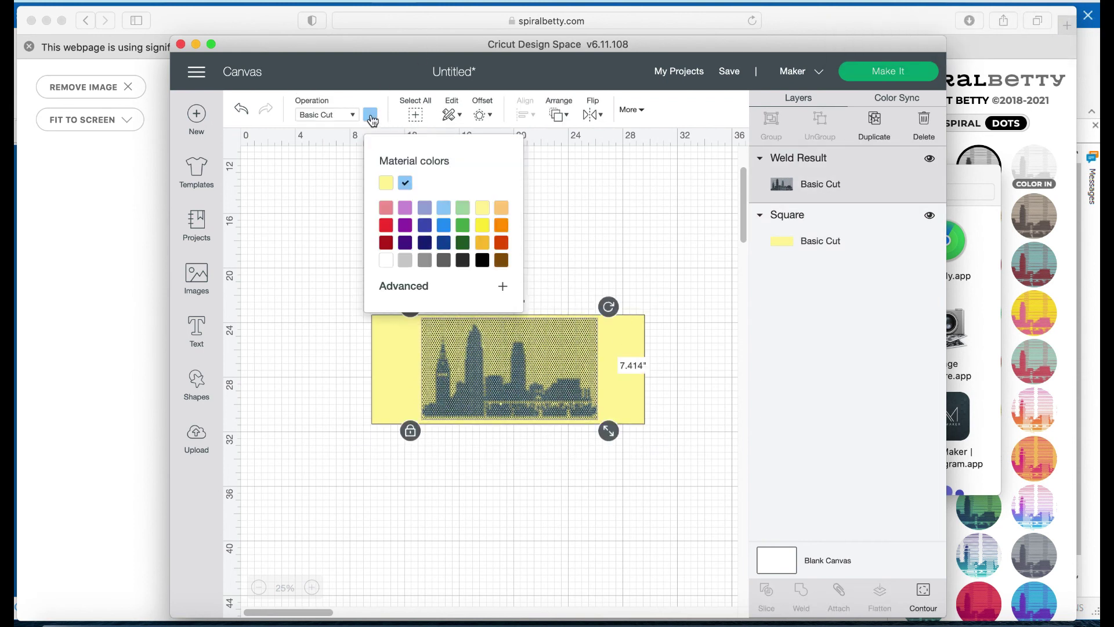
left_click(387, 184)
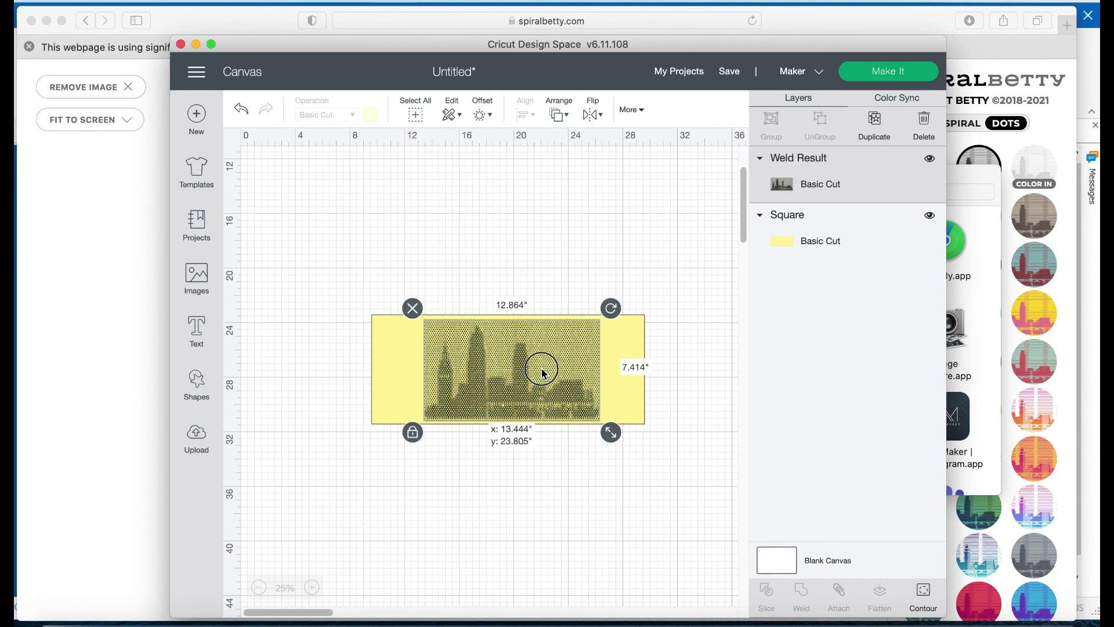
left_click(602, 359)
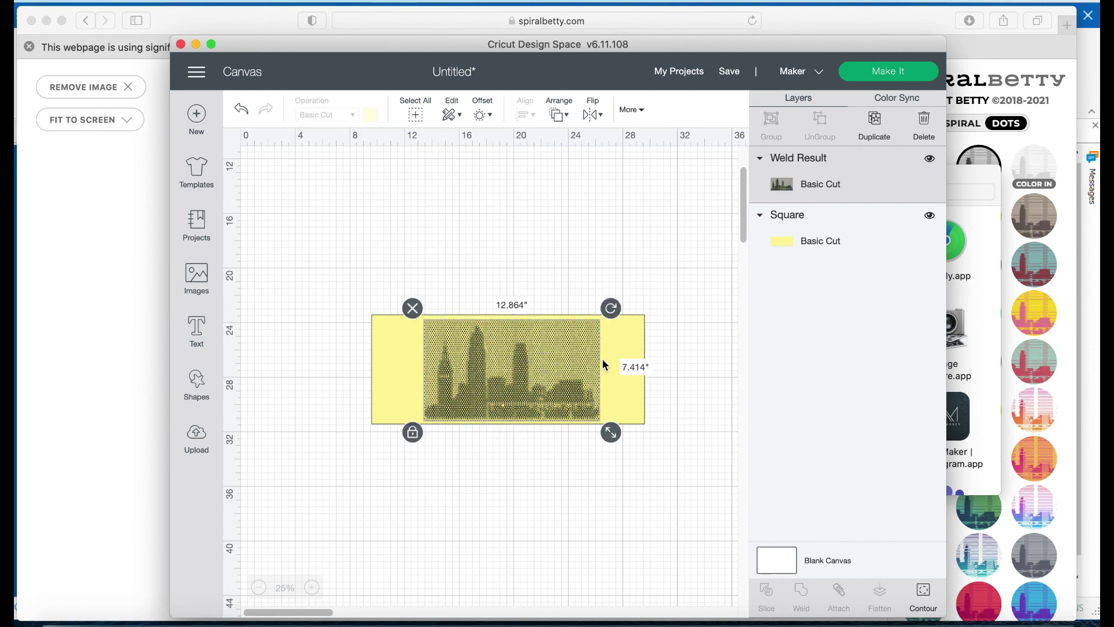
left_click(500, 246)
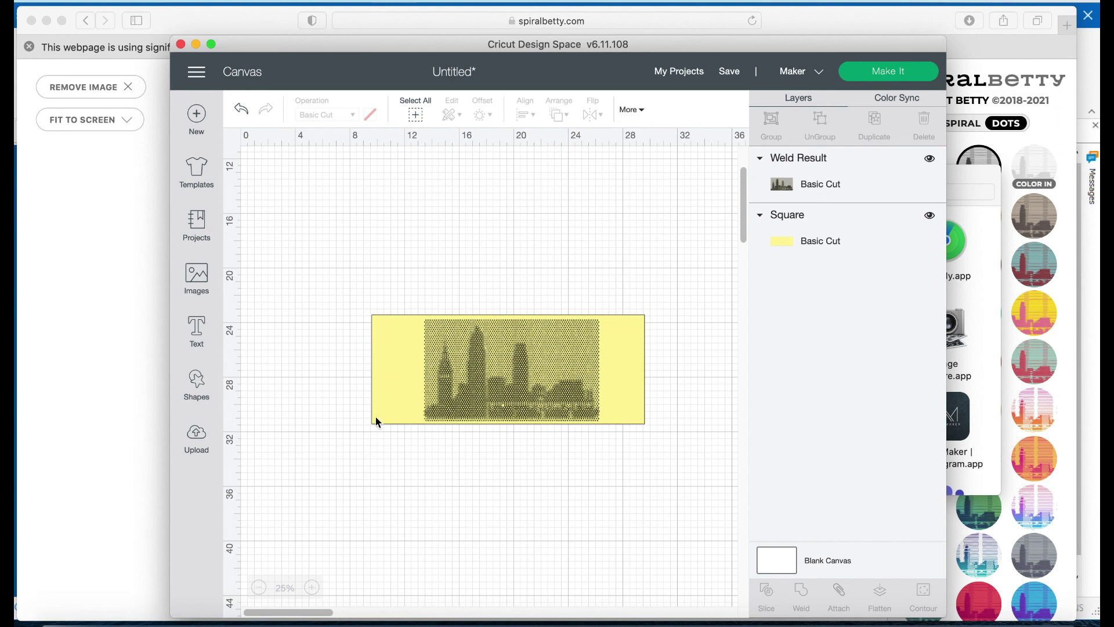
Step: Center the welded skyline horizontally and vertically on the yellow rectangle
left_click_drag(507, 372, 506, 373)
left_click(490, 281)
left_click_drag(451, 274, 547, 481)
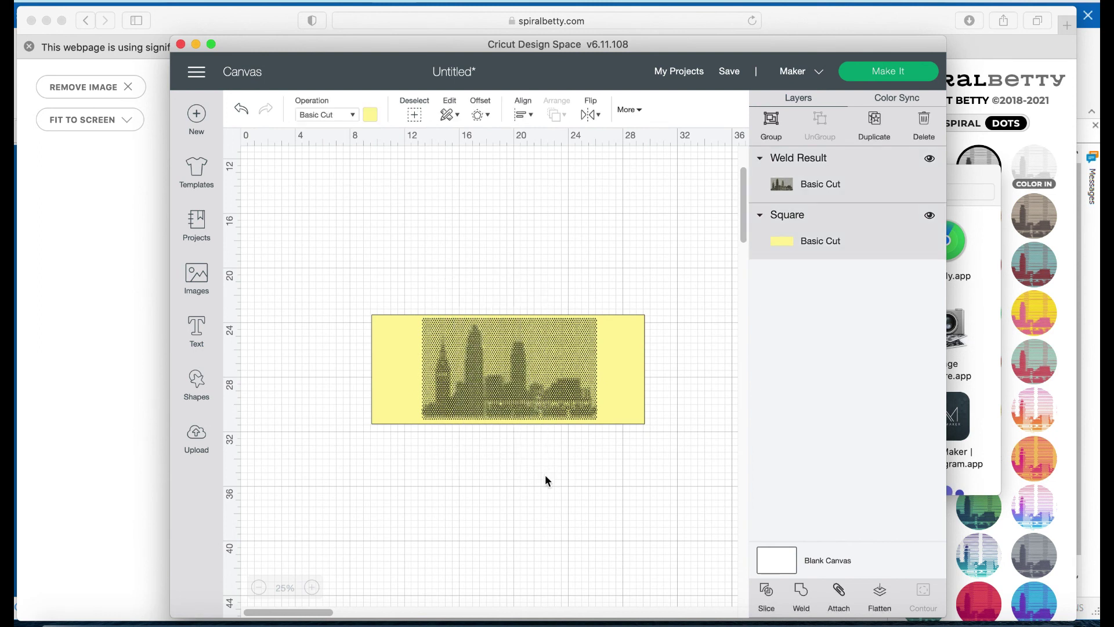
left_click(532, 117)
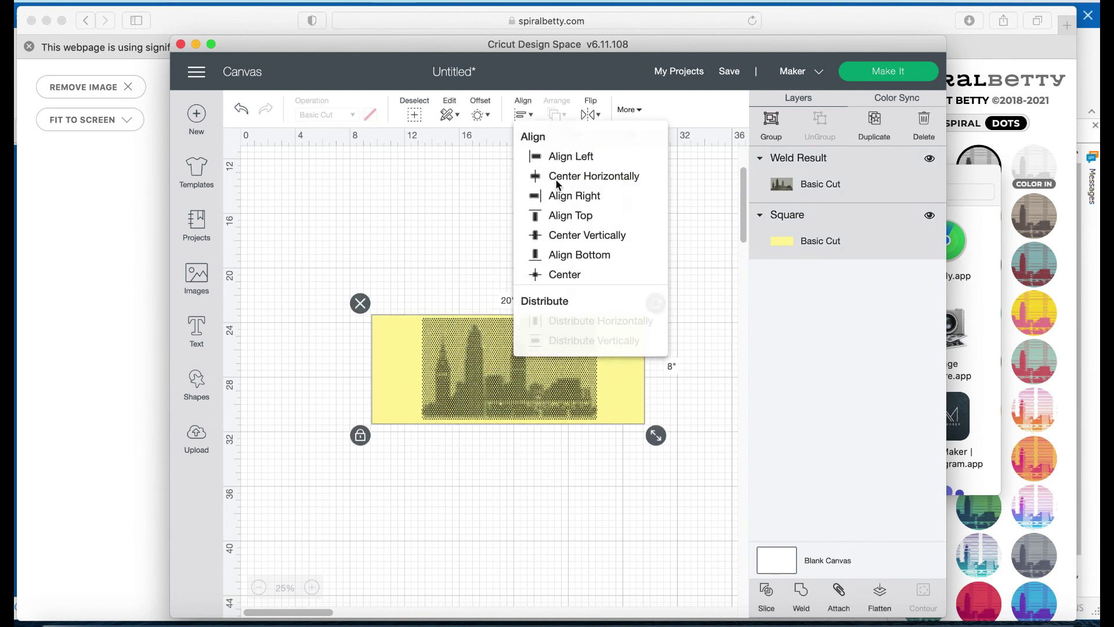
left_click(517, 119)
left_click(517, 119)
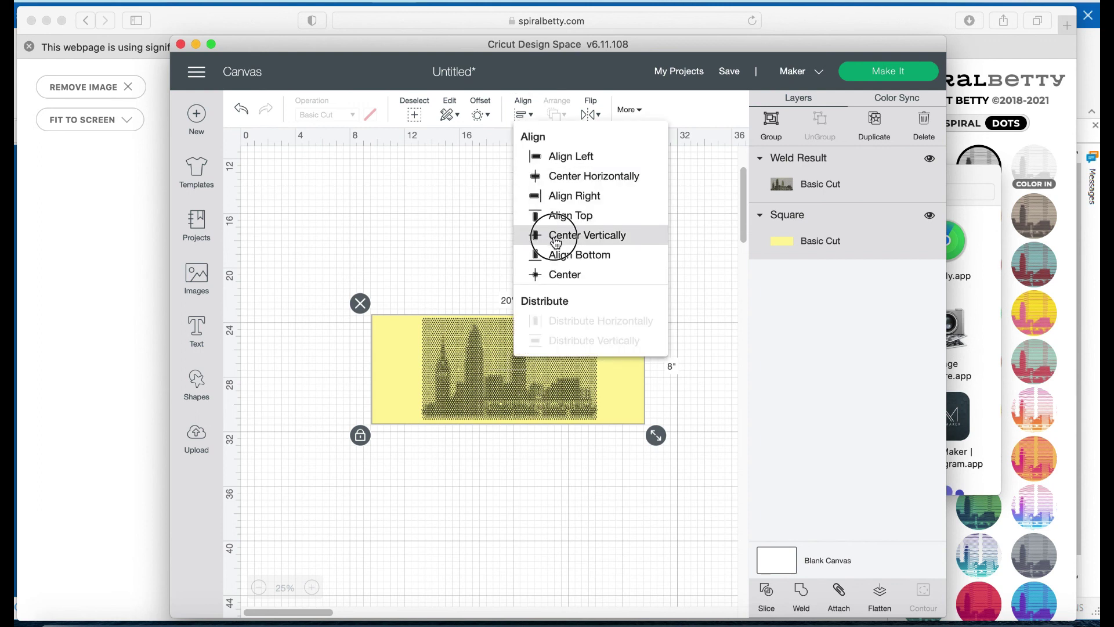
left_click(553, 235)
left_click(503, 402)
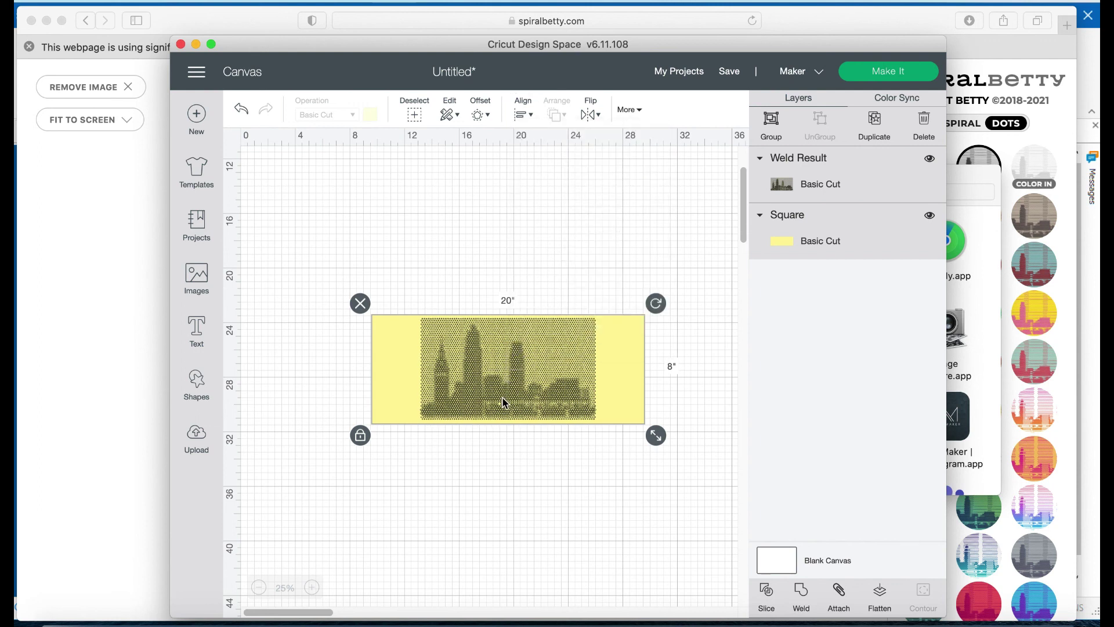
left_click(524, 470)
key("super+a")
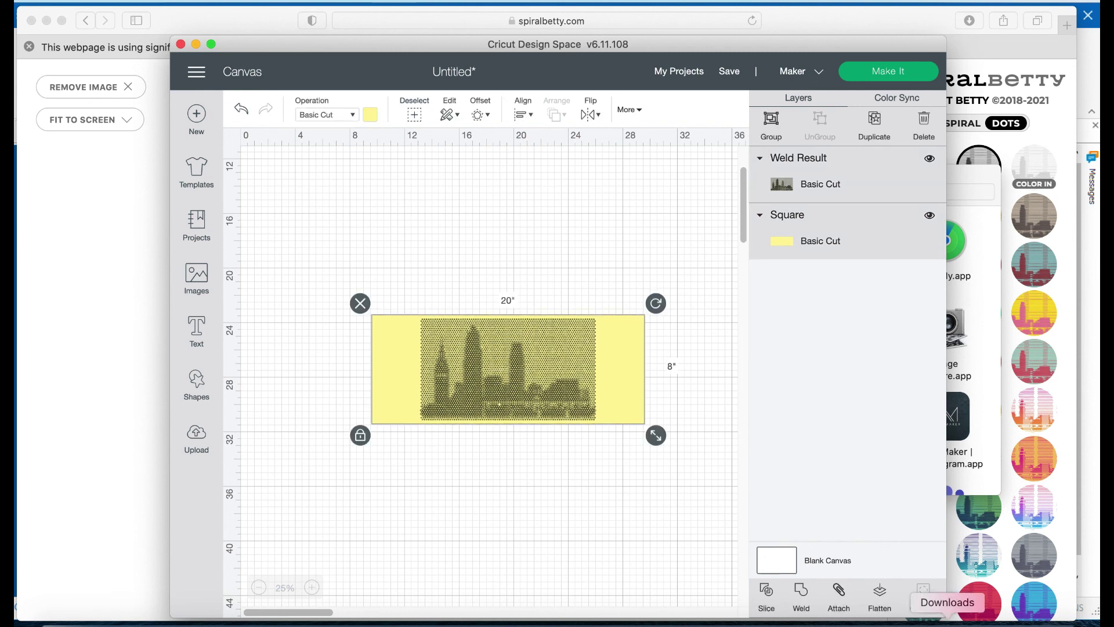
Step: Preview how the skyline and rectangle are laid out on the cutting mats, and return to the canvas
left_click(652, 488)
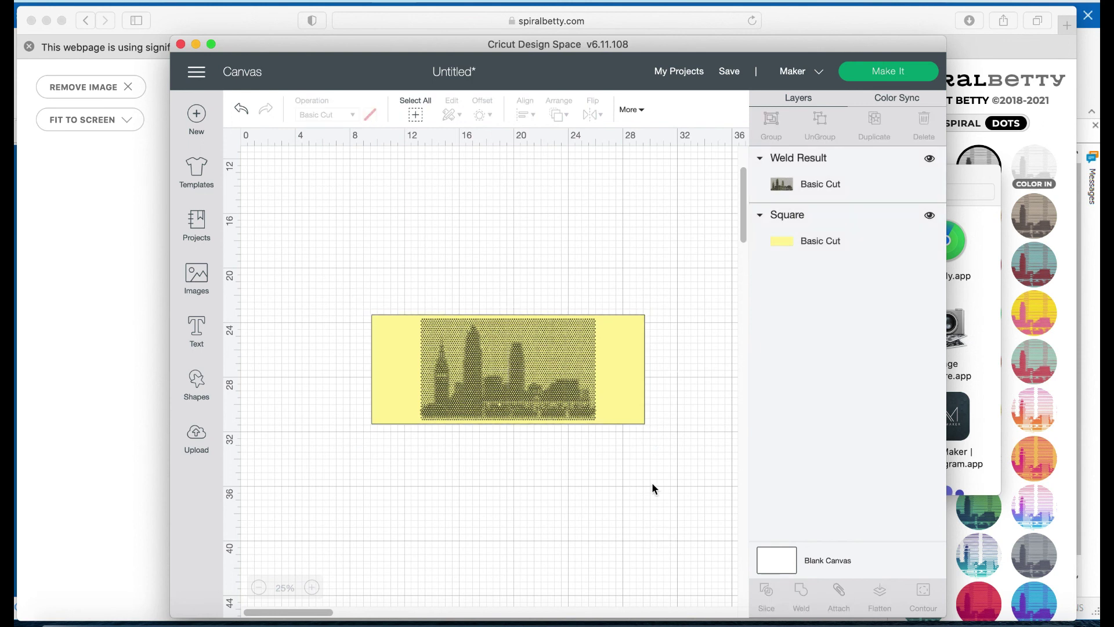
left_click(894, 75)
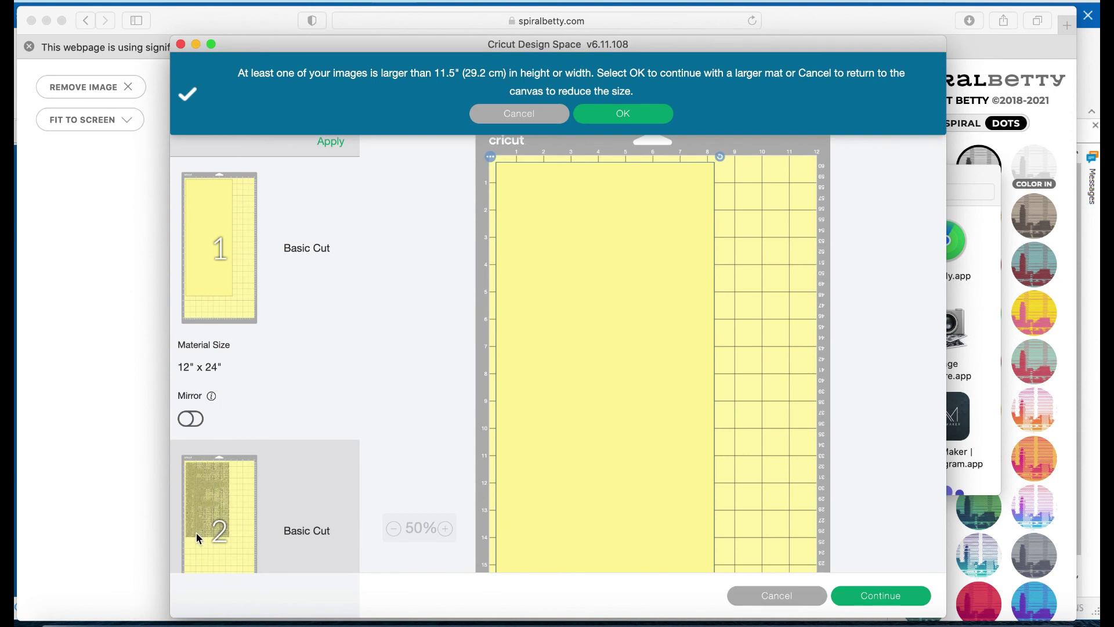
left_click(544, 112)
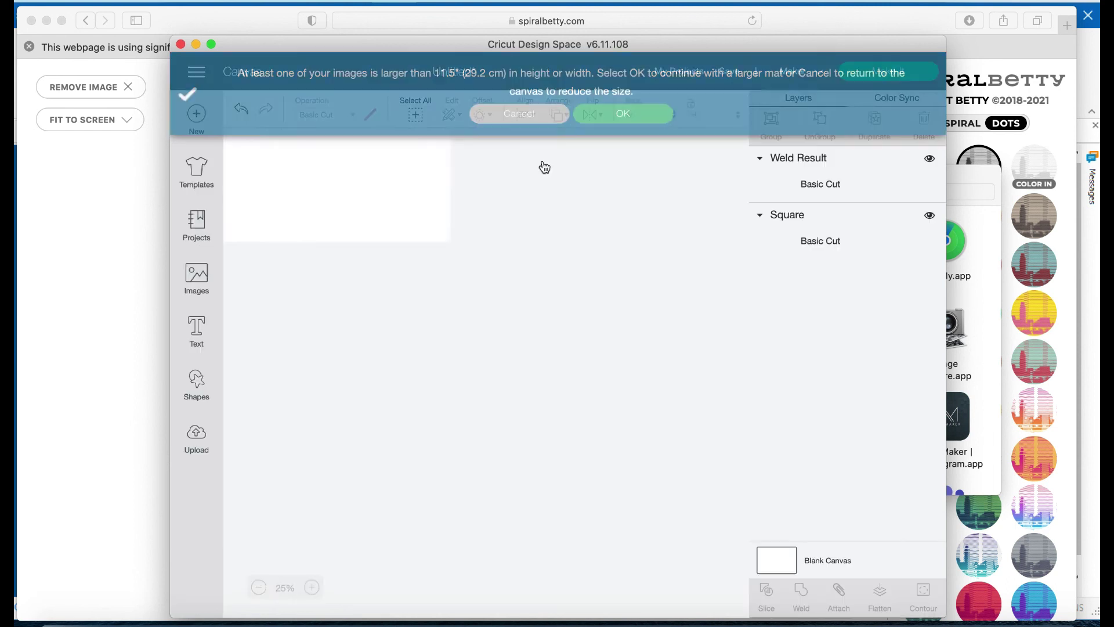
Step: Attach the welded skyline to the yellow rectangle so both cut together in their current arrangement
left_click_drag(455, 281, 610, 543)
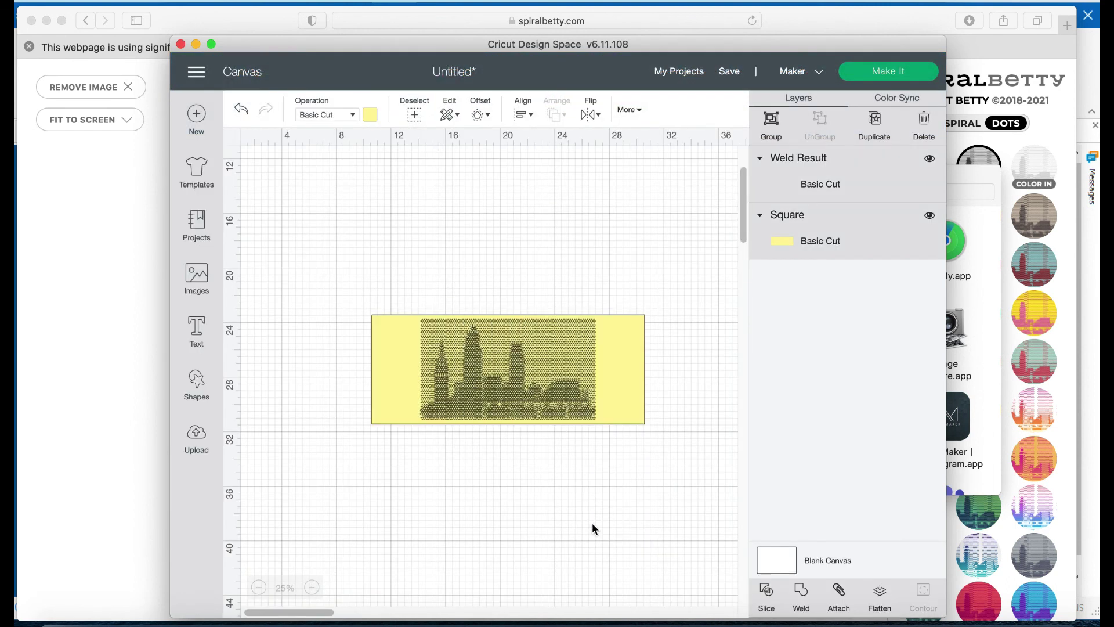
left_click(842, 595)
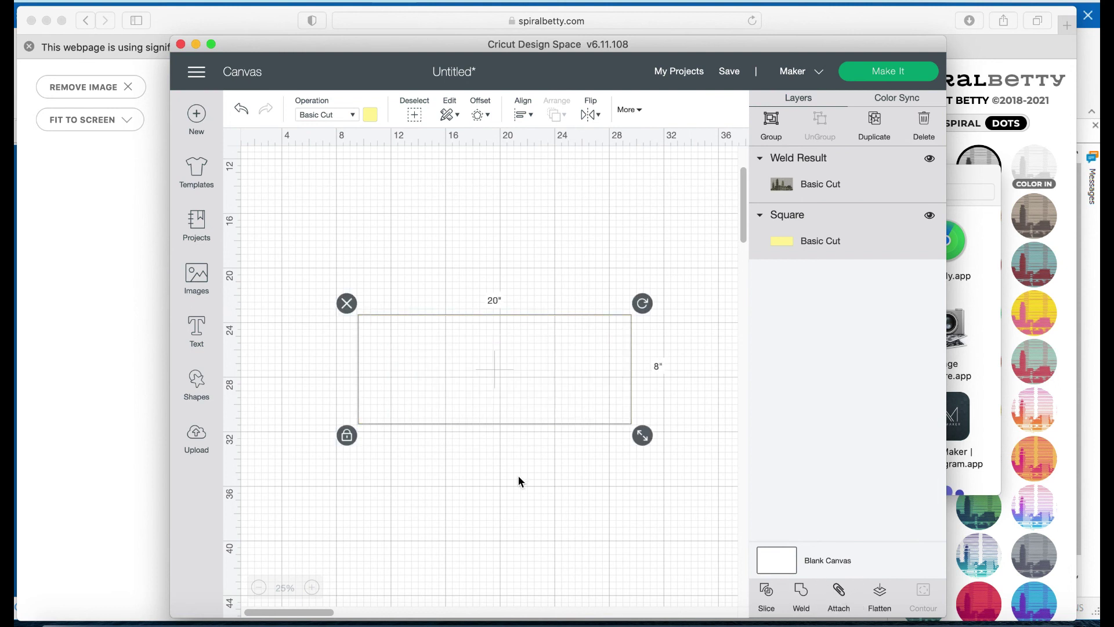